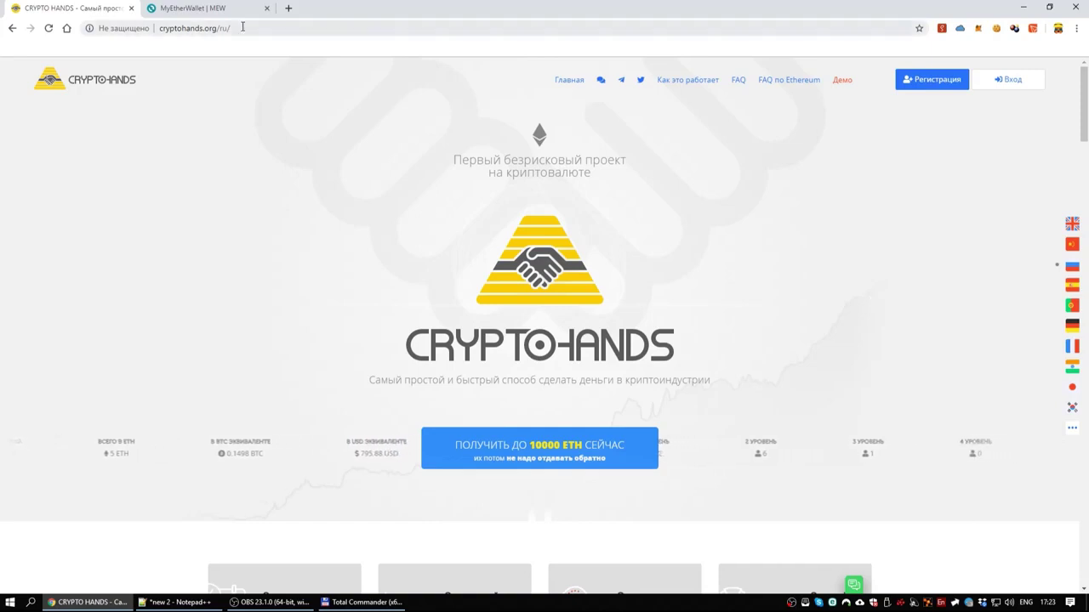
# - Switch to MyEtherWallet and access the existing wallet through software, loading the keystore file from the wallet folder
pyautogui.click(191, 8)
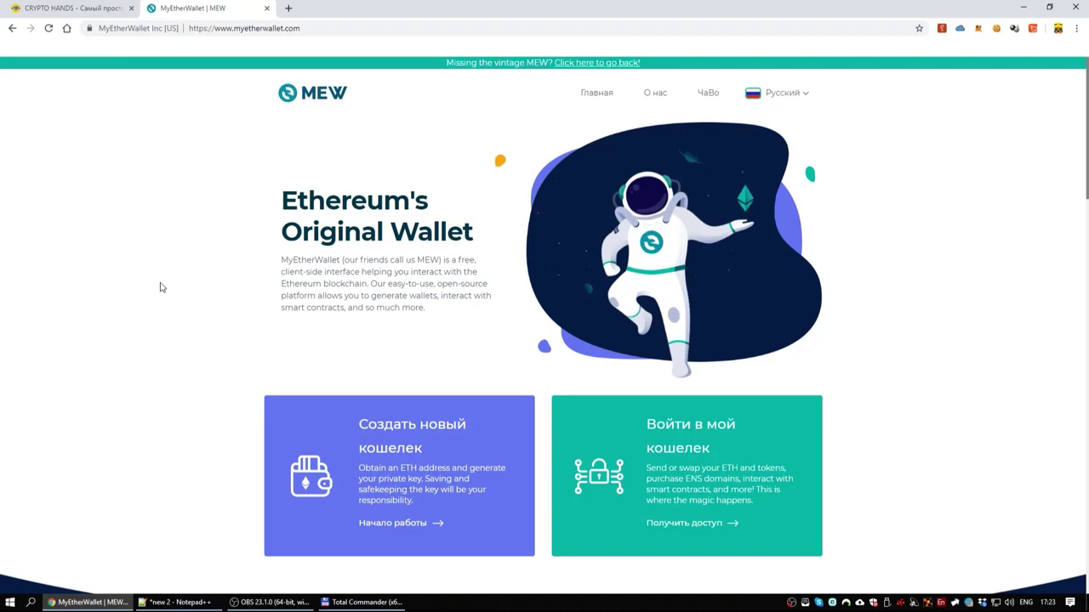
pyautogui.click(666, 443)
pyautogui.click(760, 272)
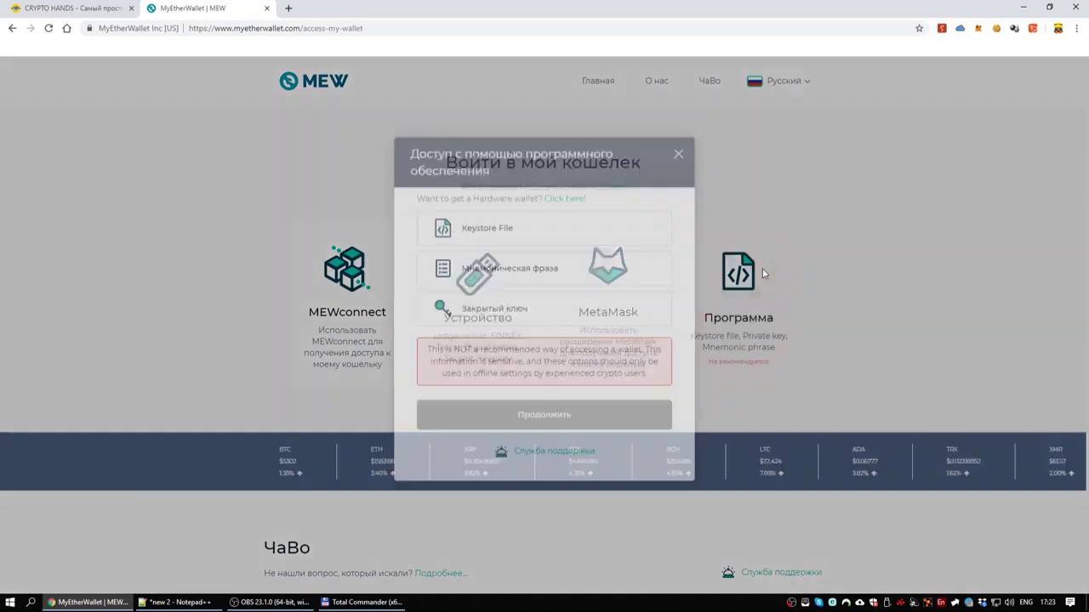
pyautogui.click(542, 246)
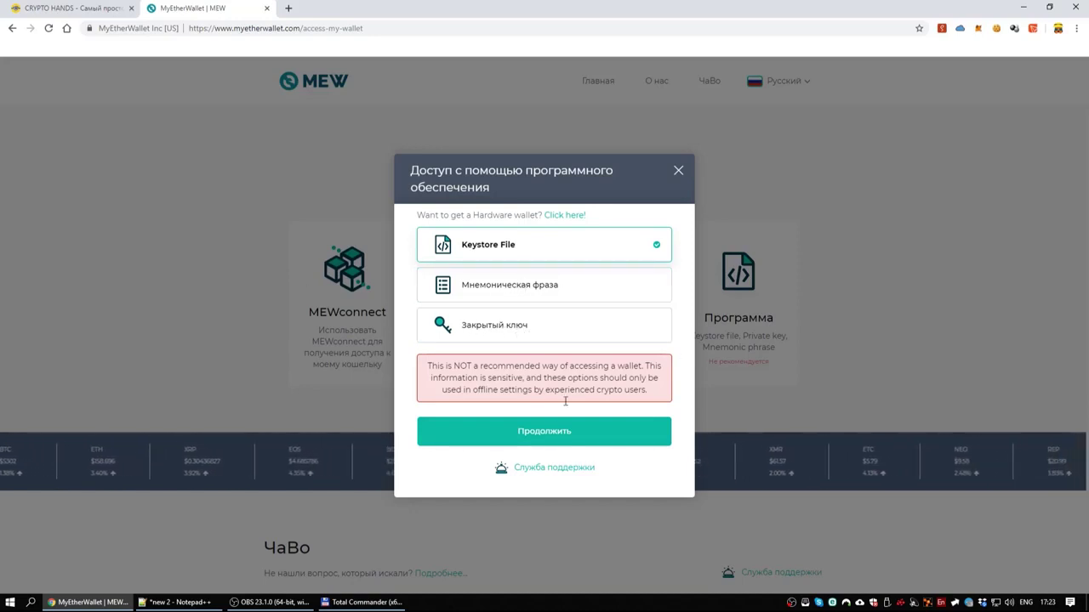
pyautogui.click(565, 432)
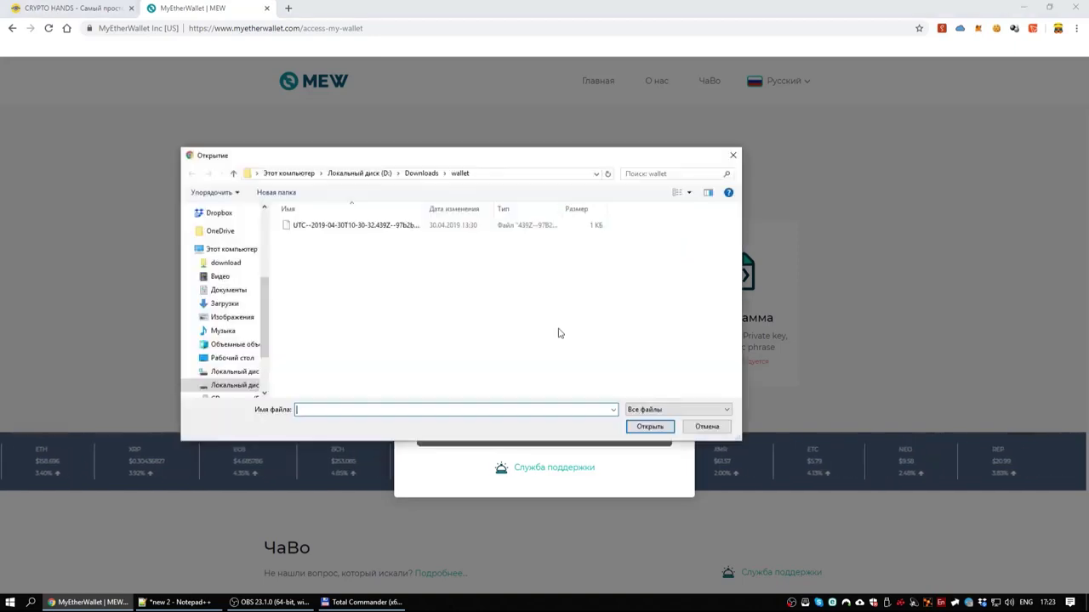
pyautogui.click(330, 226)
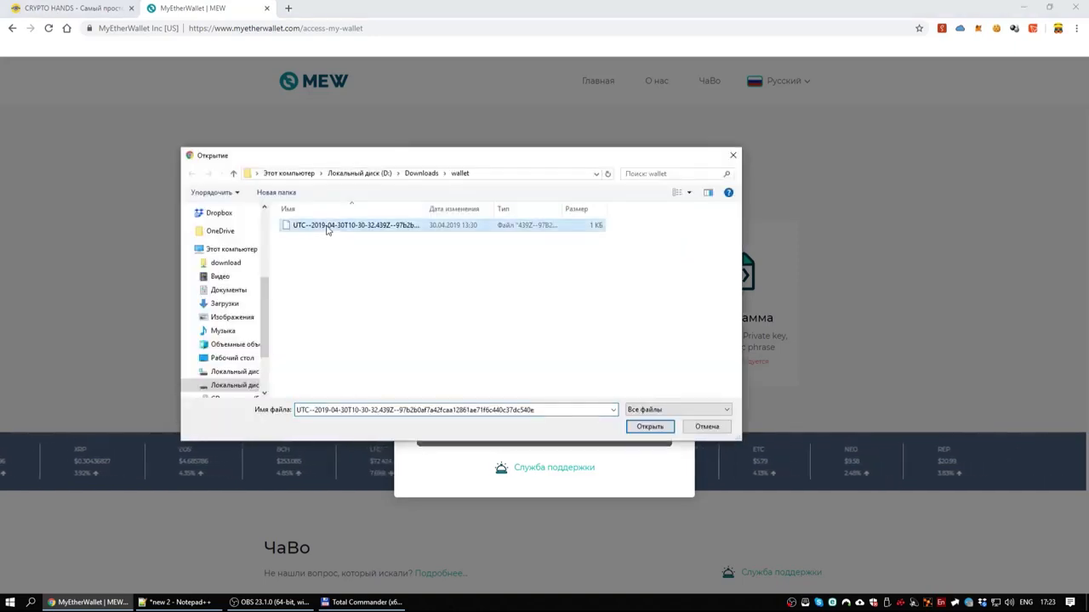
pyautogui.click(649, 427)
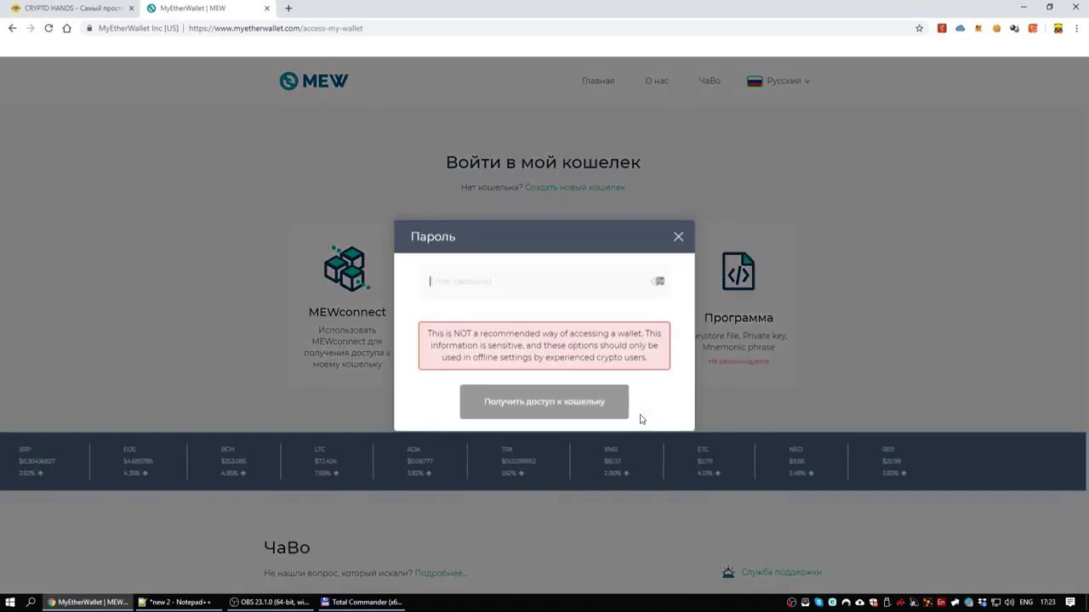
# - Enter the wallet password for the keystore file and open the wallet's interface
pyautogui.click(543, 295)
pyautogui.write('•••••••••••')
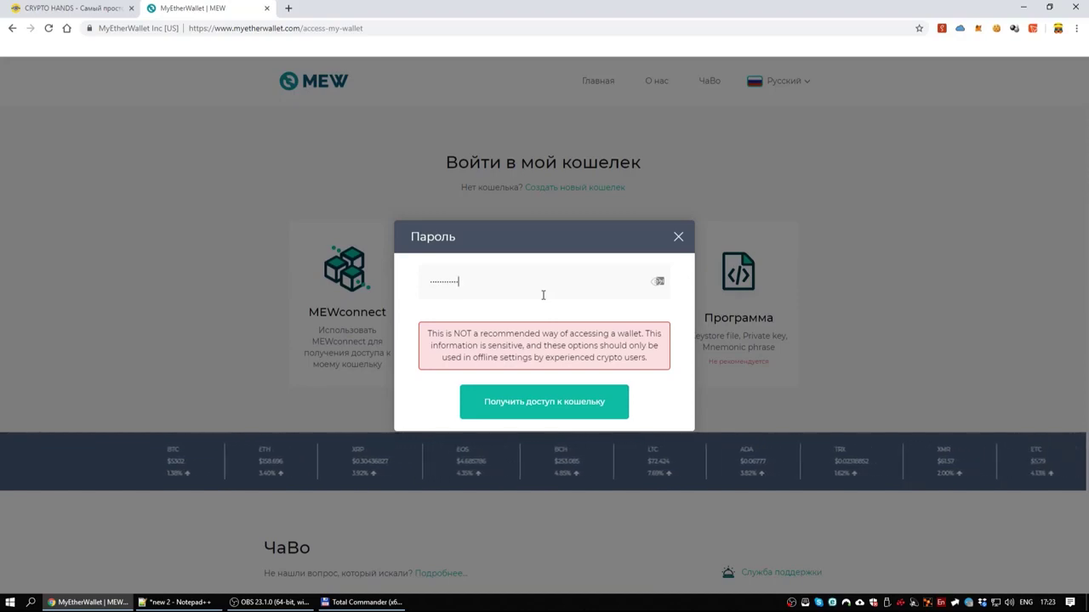
pyautogui.click(544, 403)
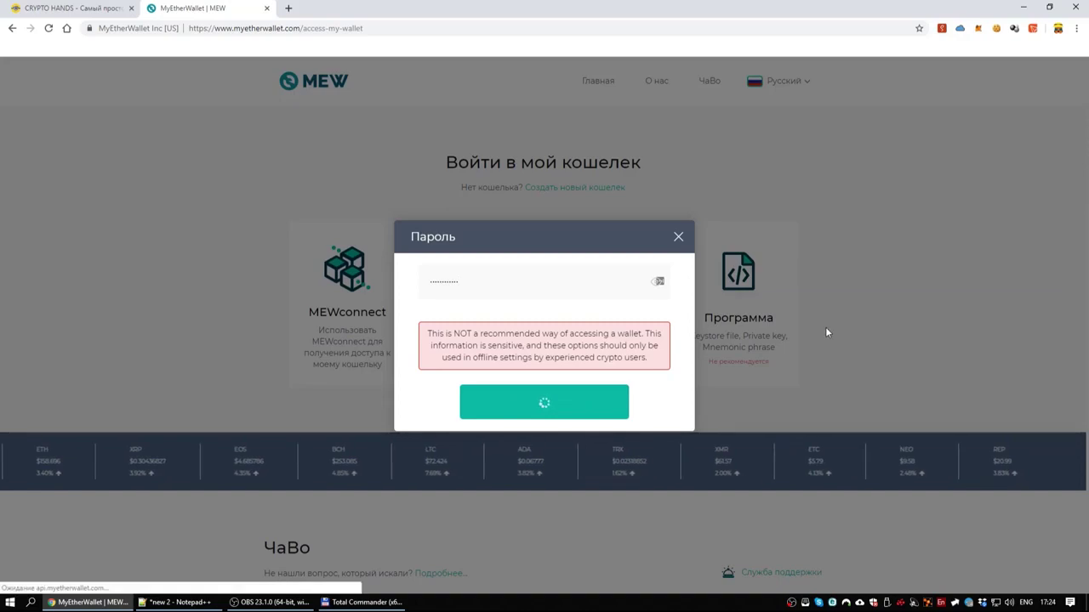
pyautogui.click(982, 222)
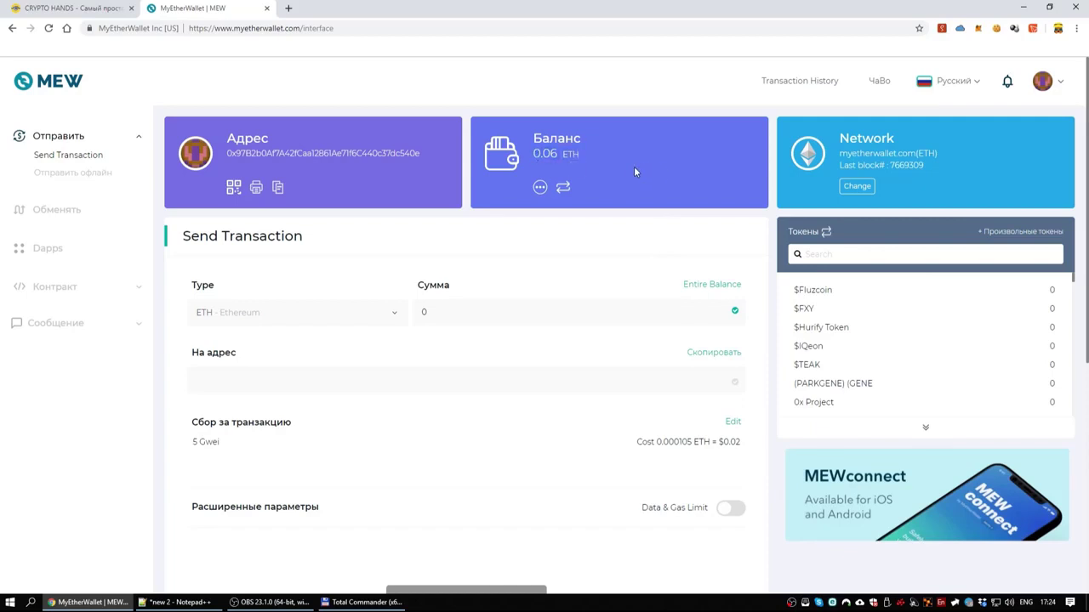
pyautogui.doubleClick(336, 154)
pyautogui.click(665, 183)
# - Switch to the CryptoHands site, open the registration page and get an upline assigned by the system
pyautogui.click(49, 11)
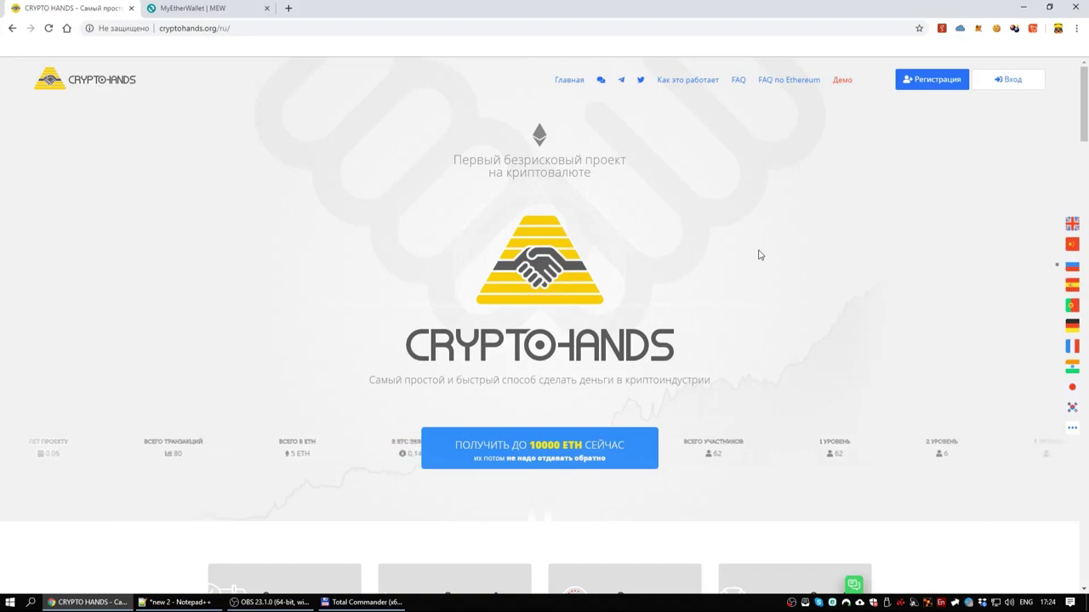
pyautogui.click(937, 81)
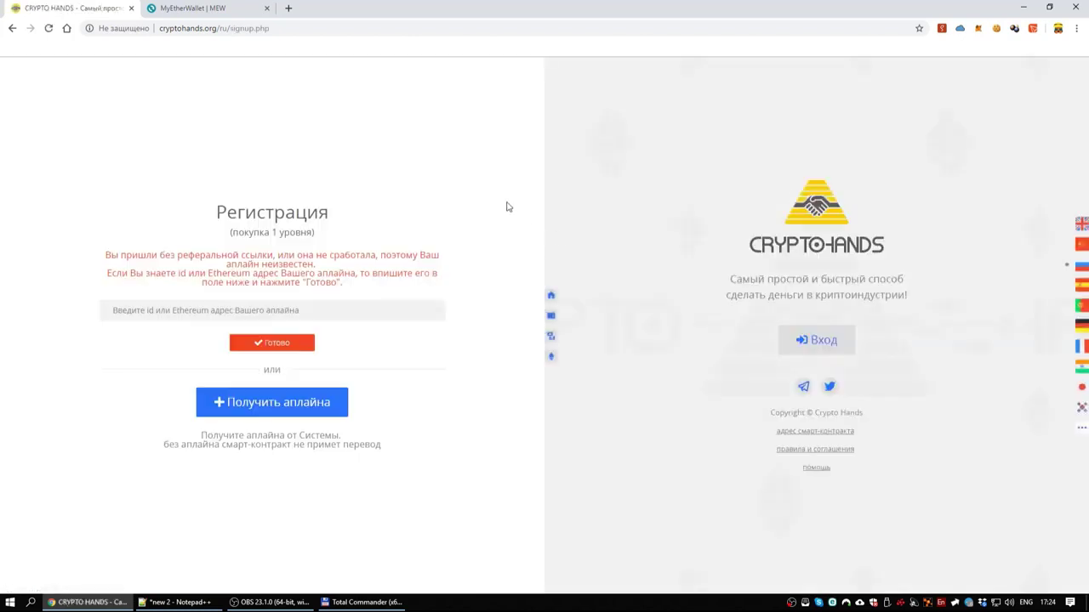
pyautogui.click(337, 314)
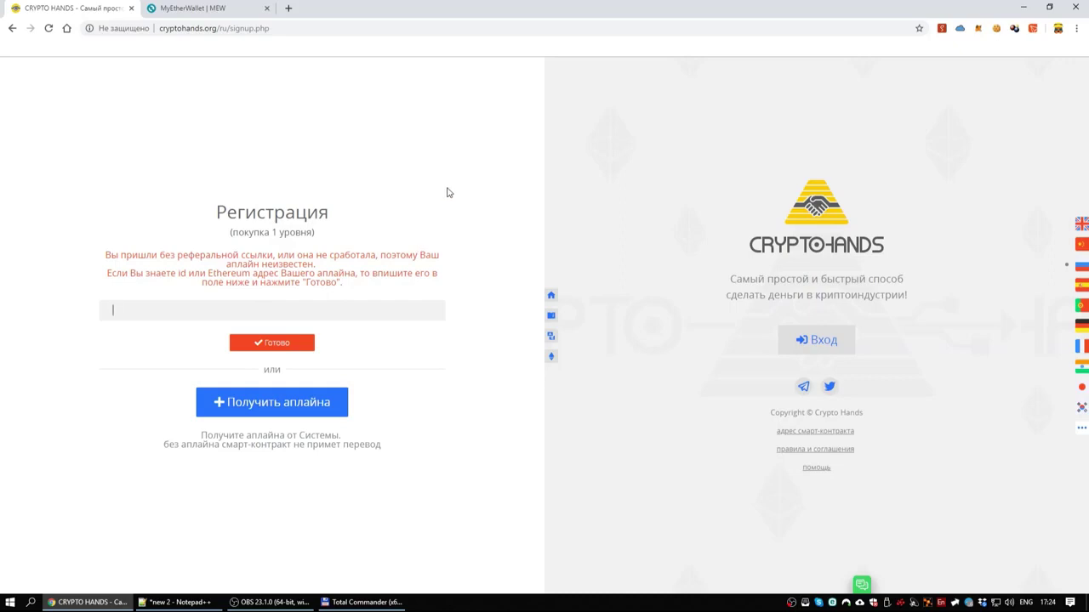
pyautogui.click(472, 247)
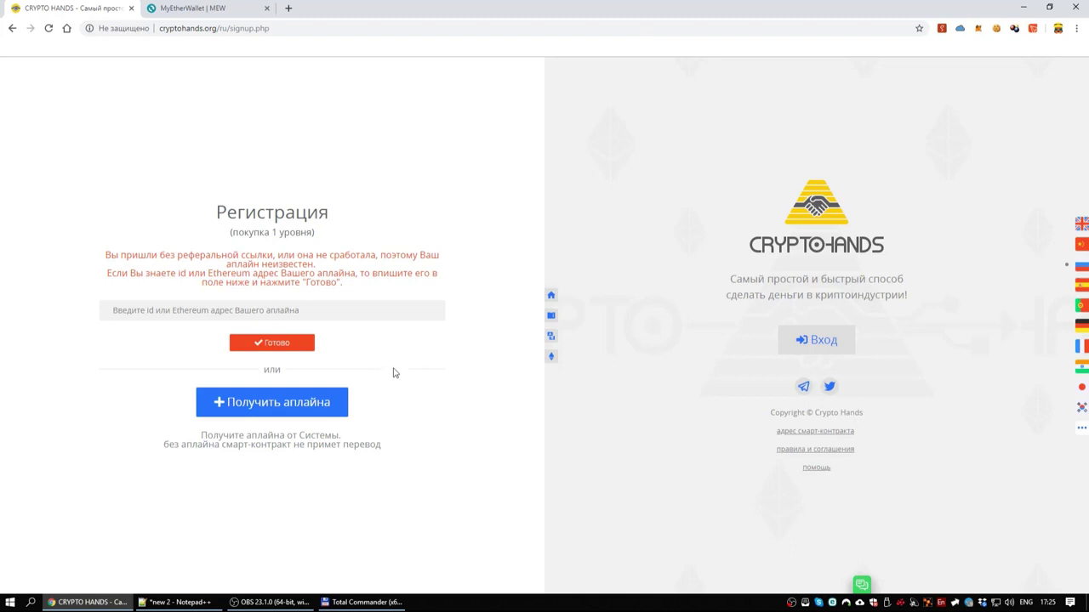
pyautogui.click(293, 403)
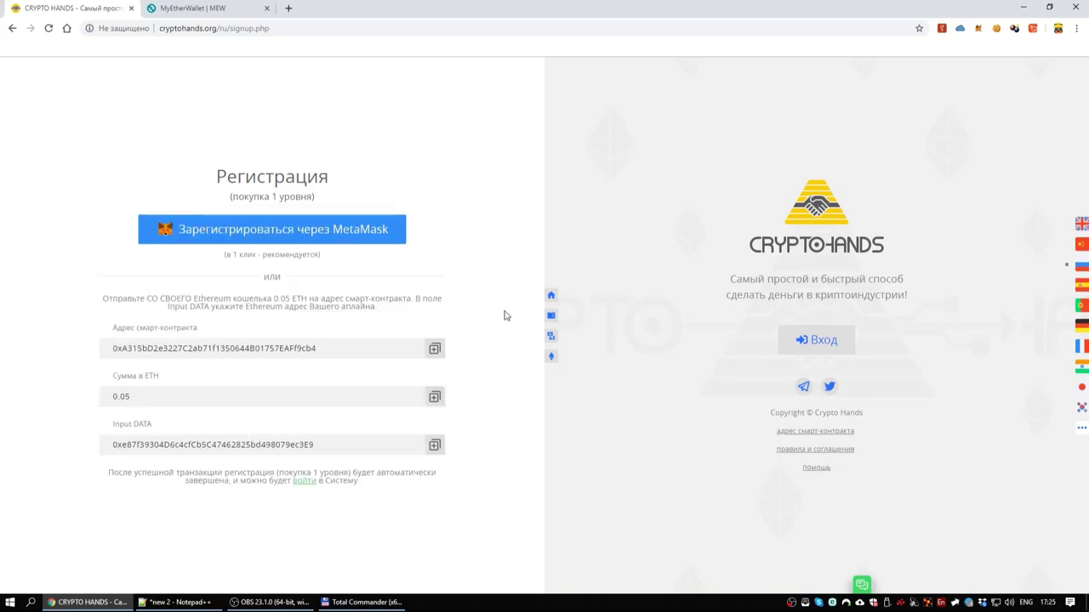
# - Copy the smart-contract address, the ETH amount and the Input DATA one after another from the registration details
pyautogui.click(329, 347)
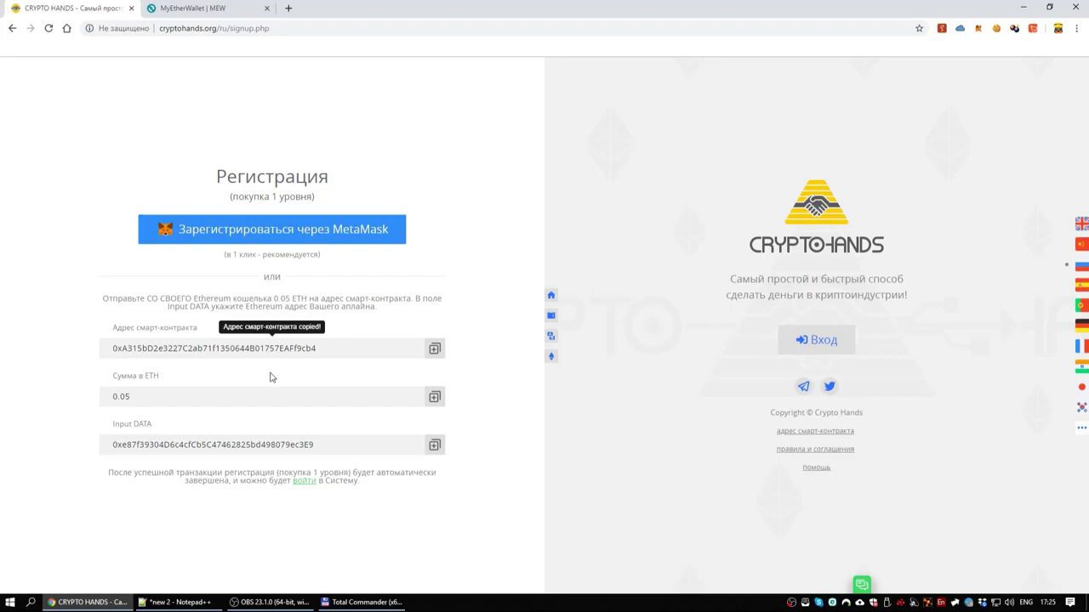
pyautogui.click(222, 398)
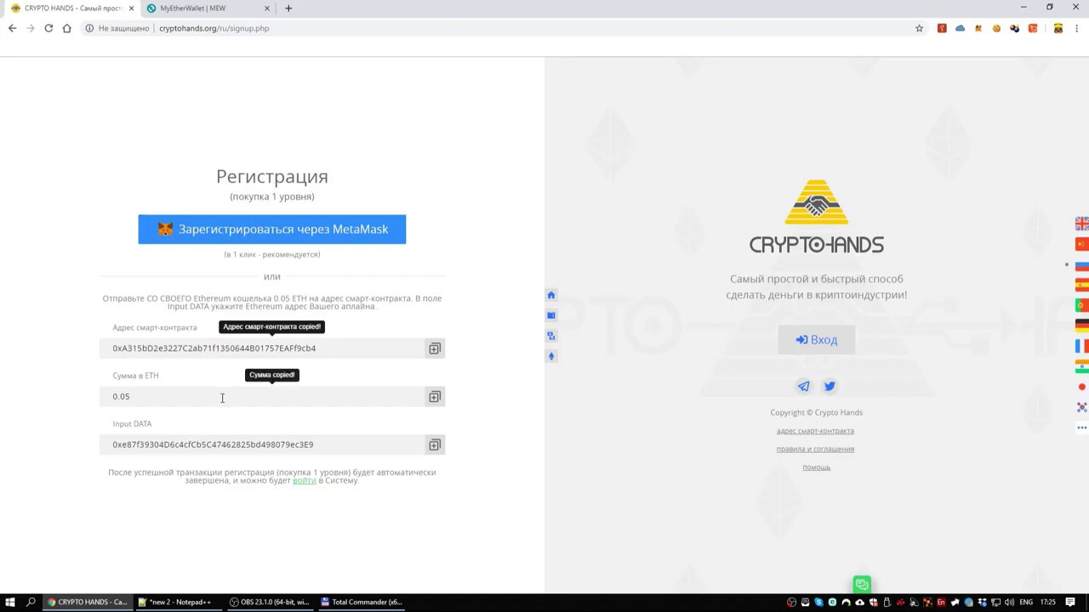
pyautogui.click(216, 447)
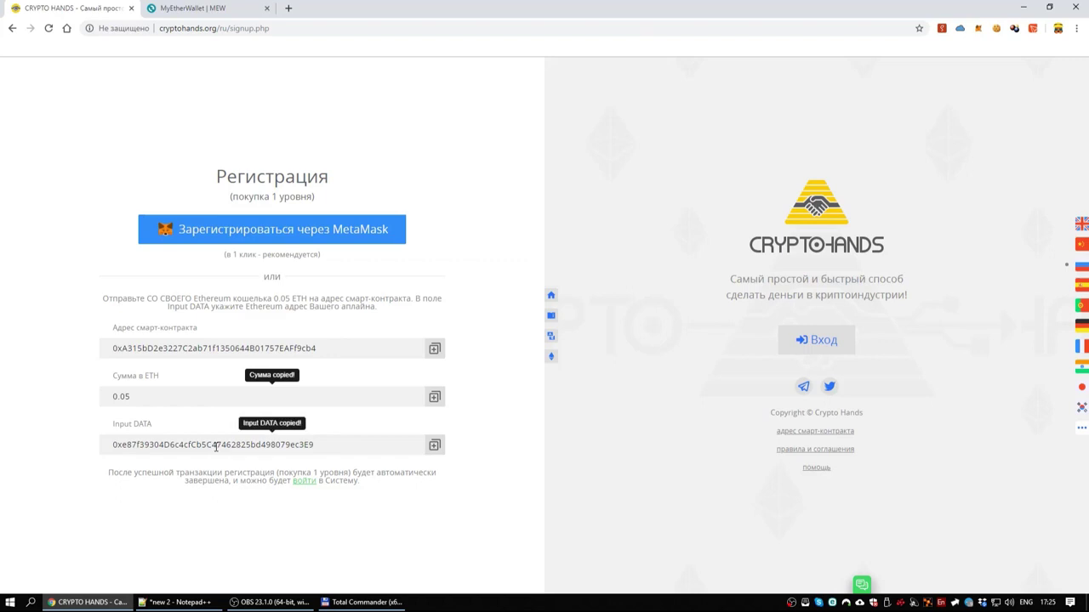
pyautogui.moveTo(314, 446); pyautogui.dragTo(57, 432)
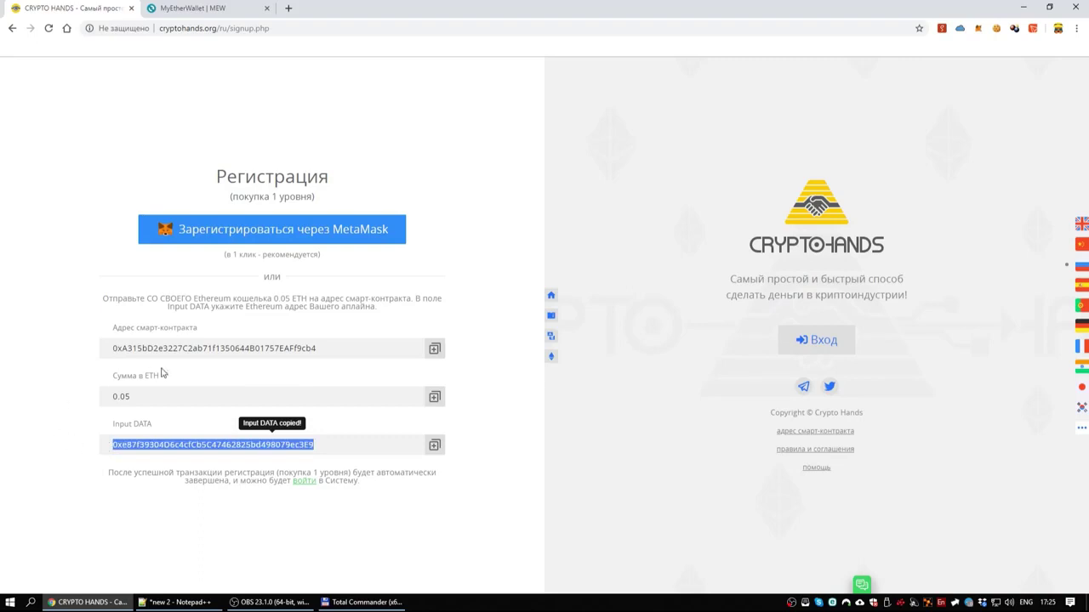
# - Copy the smart-contract address into MyEtherWallet's recipient address and set the amount to send to 0.05 ETH
pyautogui.click(433, 349)
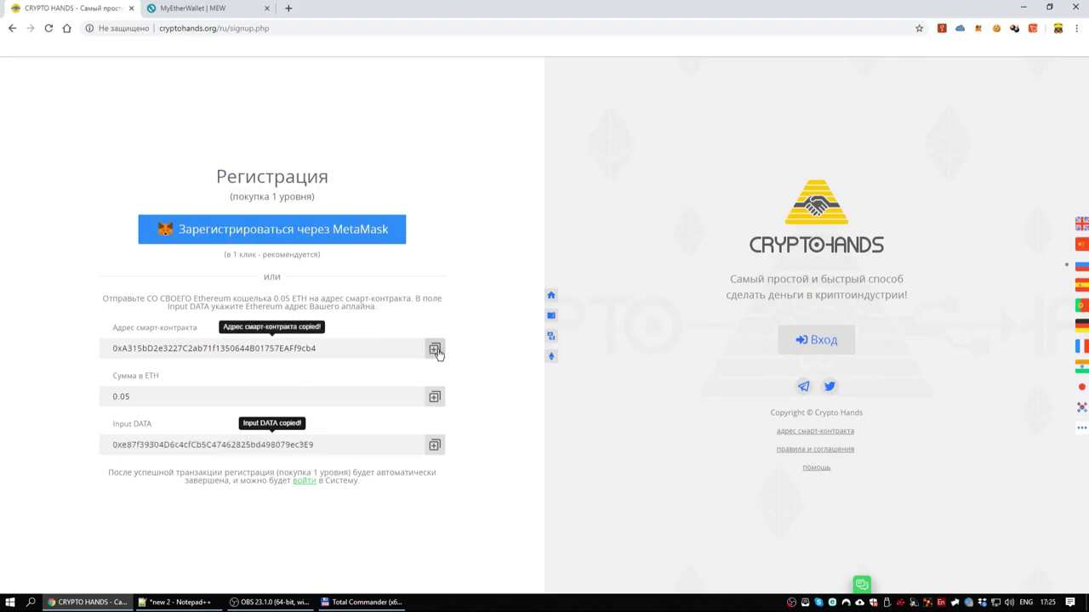
pyautogui.click(185, 11)
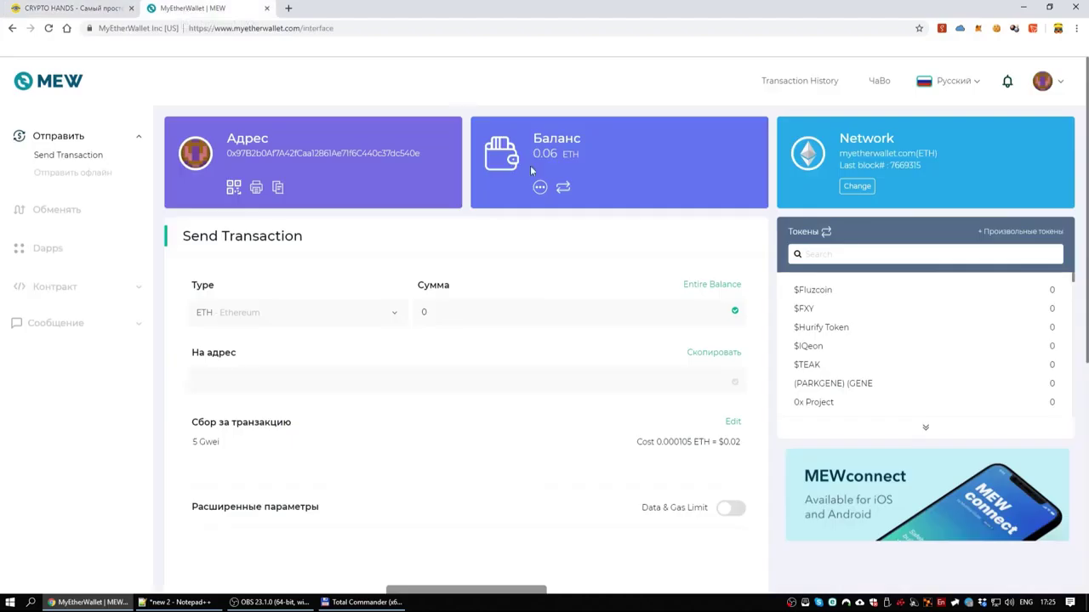
pyautogui.click(324, 384)
pyautogui.hotkey('ctrl', 'v')
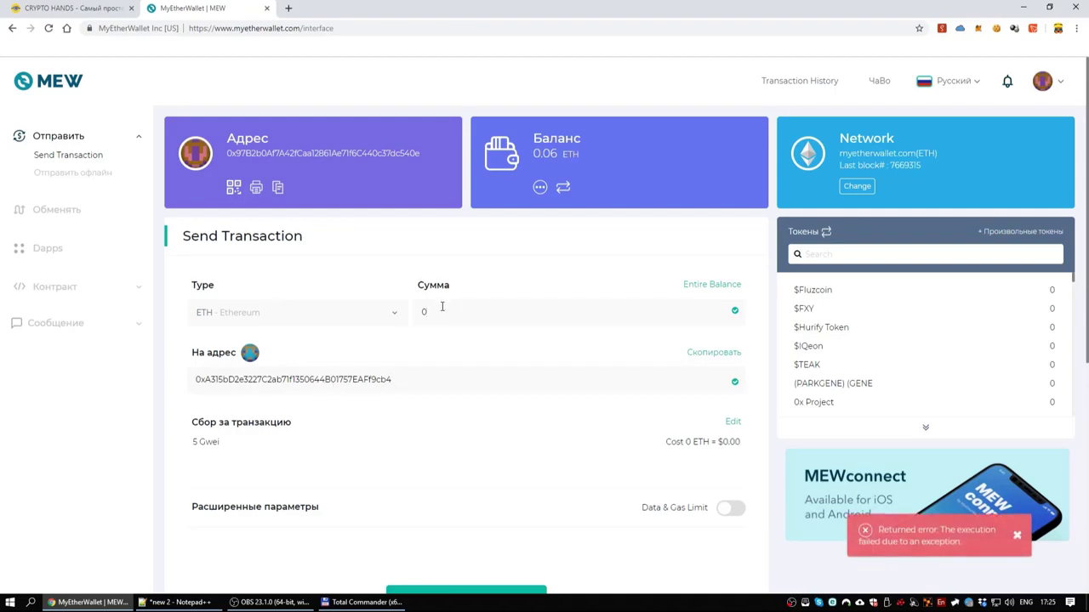
pyautogui.write('.05')
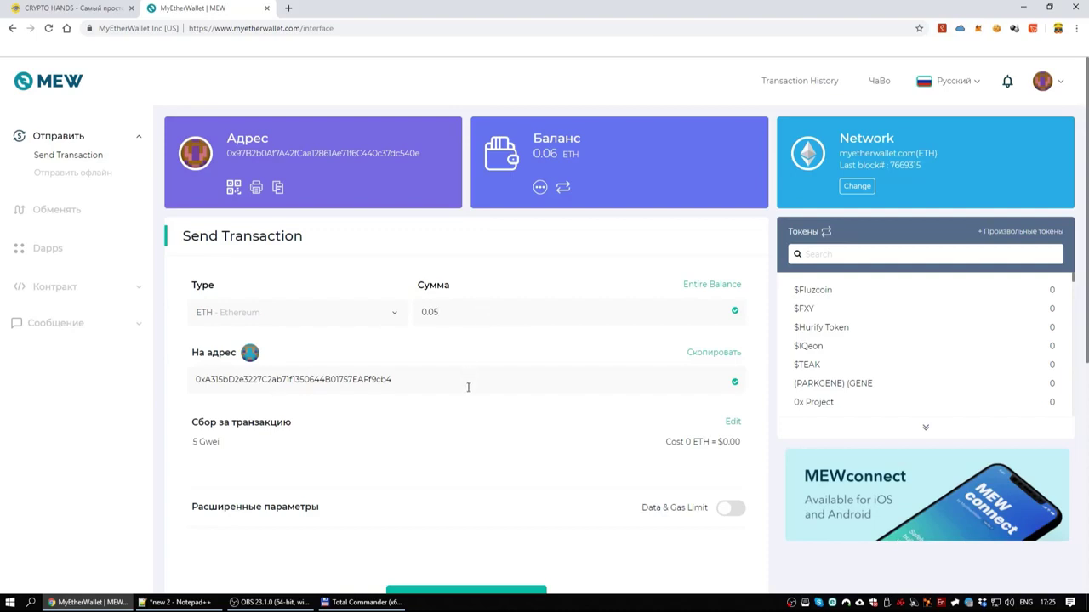
# - Copy the Input DATA value from the CryptoHands registration page and return to the MyEtherWallet transaction
pyautogui.click(73, 8)
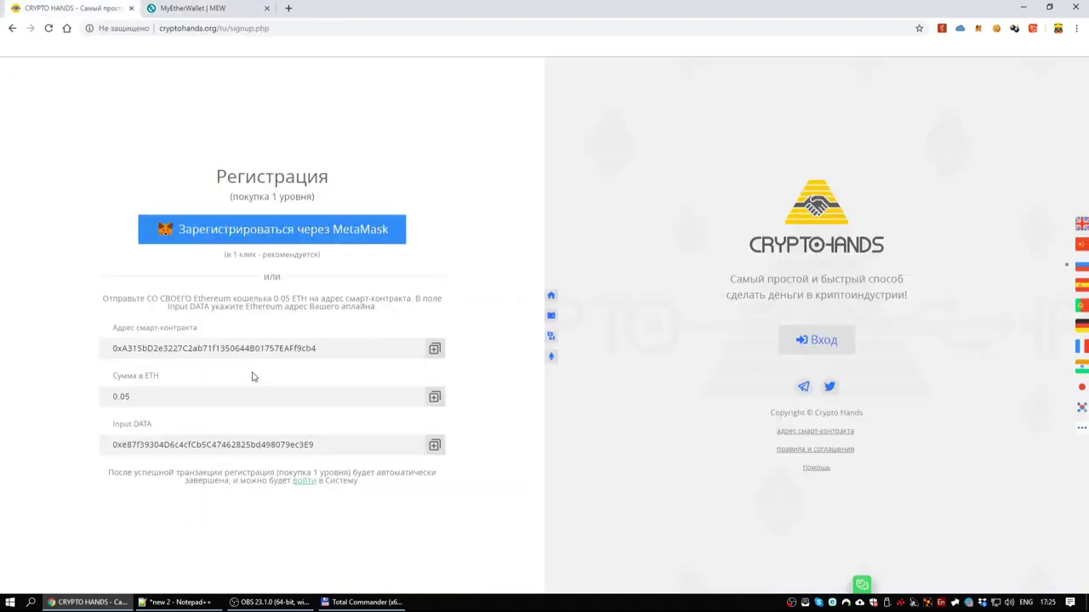
pyautogui.click(138, 398)
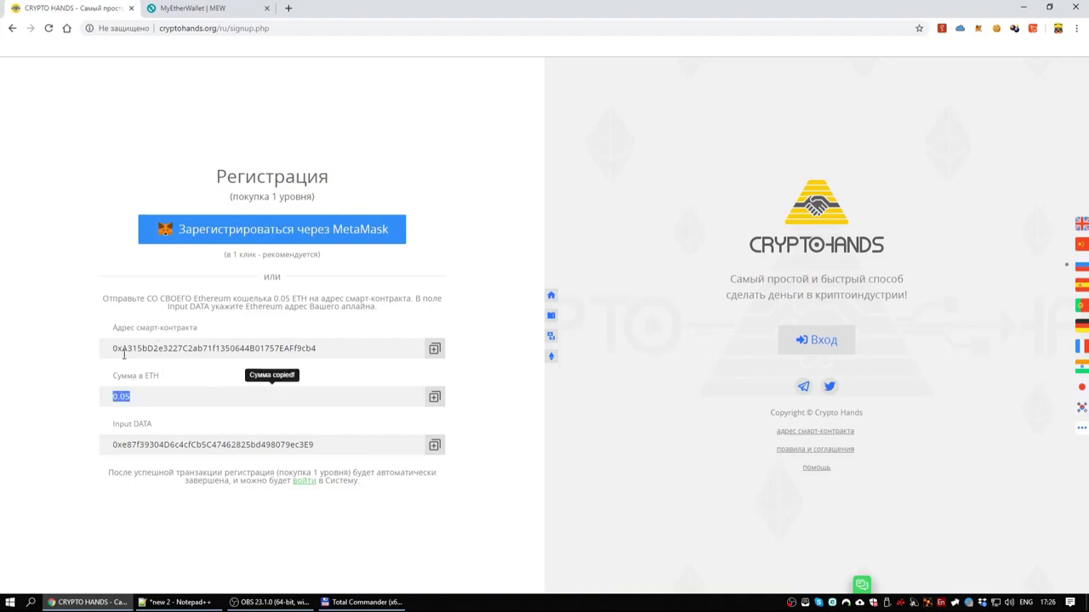
pyautogui.click(162, 446)
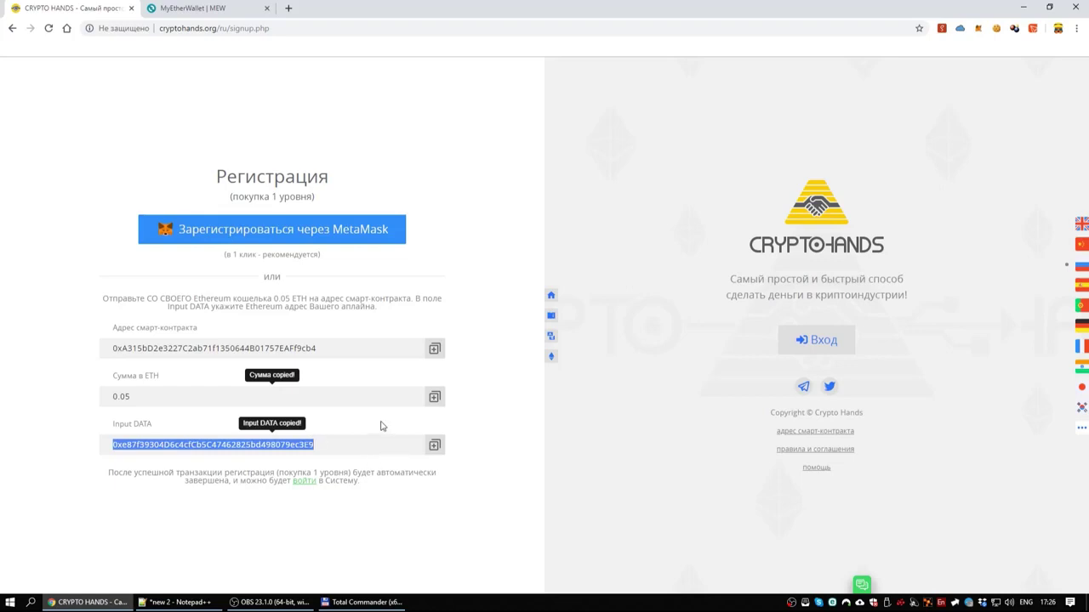
pyautogui.click(192, 8)
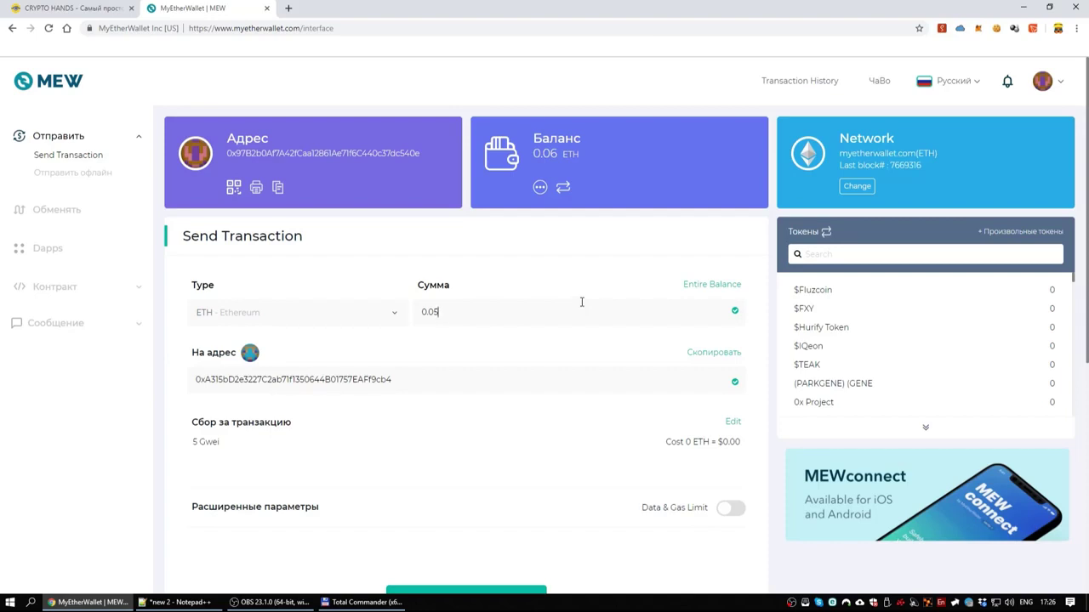
# - Enable the Data & Gas Limit parameters, with the copied Input DATA as added data and a gas limit of 400000
pyautogui.scroll(-1, 546, 401)
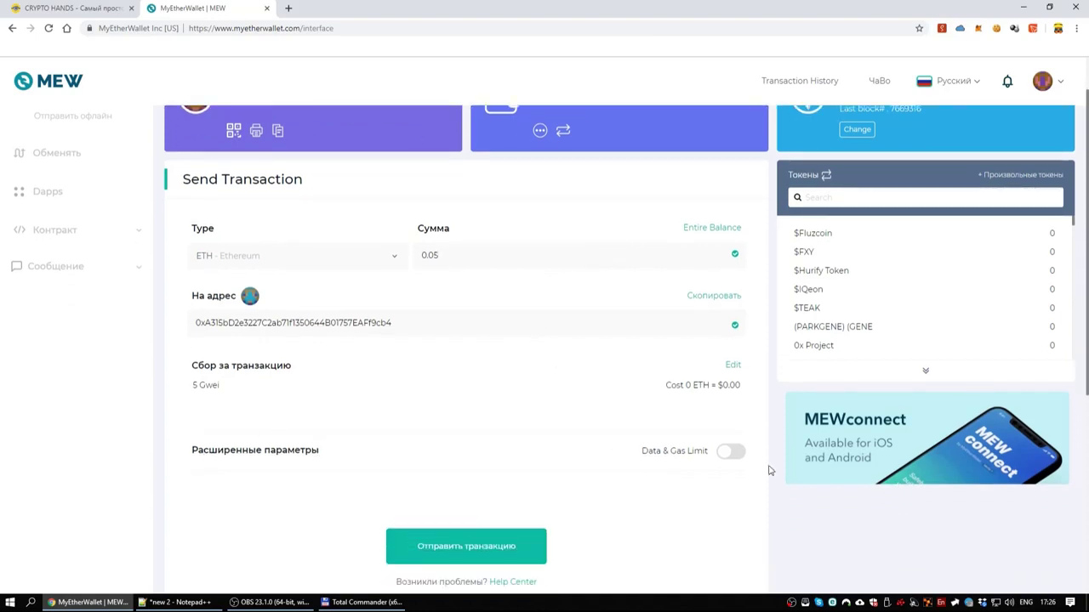
pyautogui.click(729, 455)
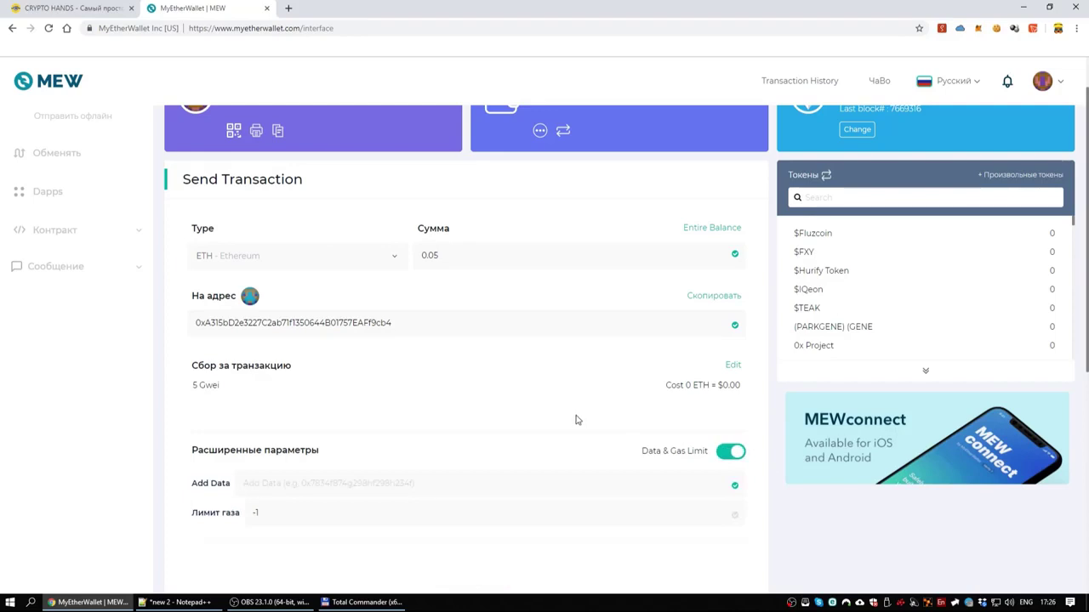
pyautogui.scroll(-1, 431, 397)
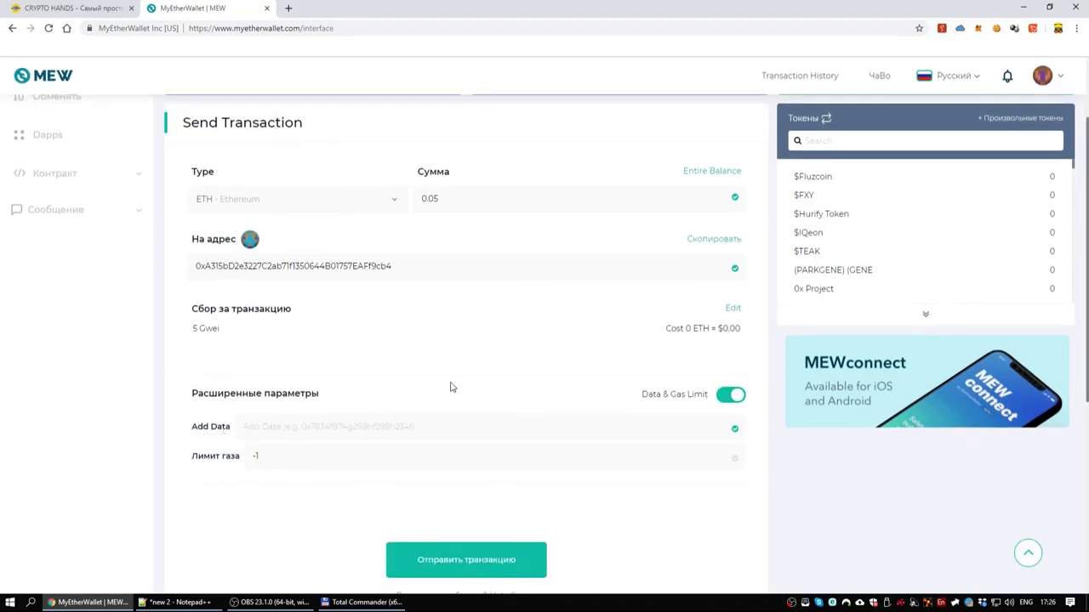
pyautogui.hotkey('ctrl', 'v')
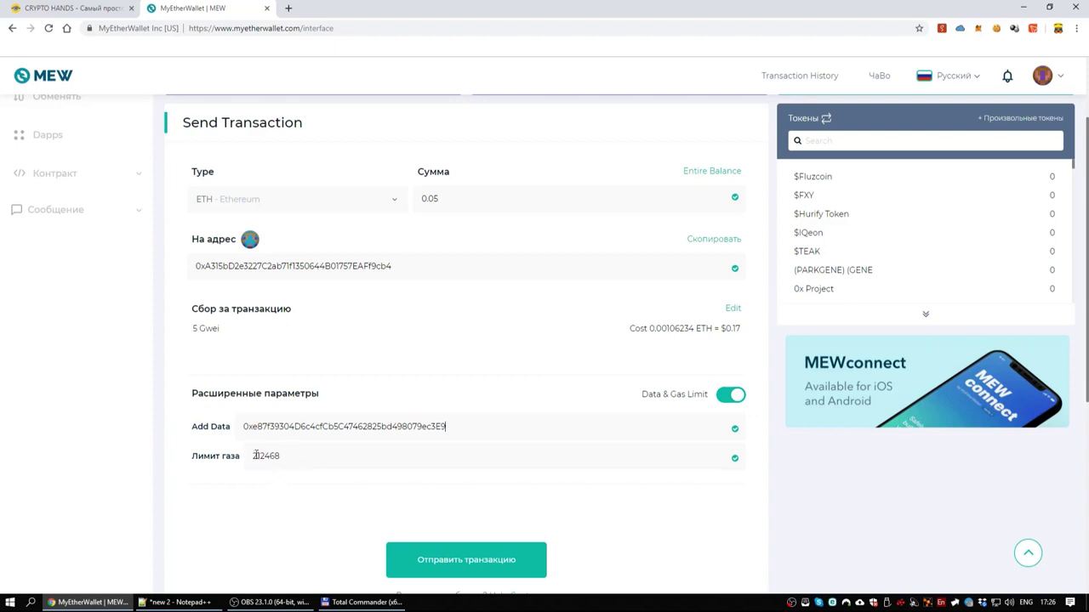
pyautogui.doubleClick(285, 457)
pyautogui.write('400000')
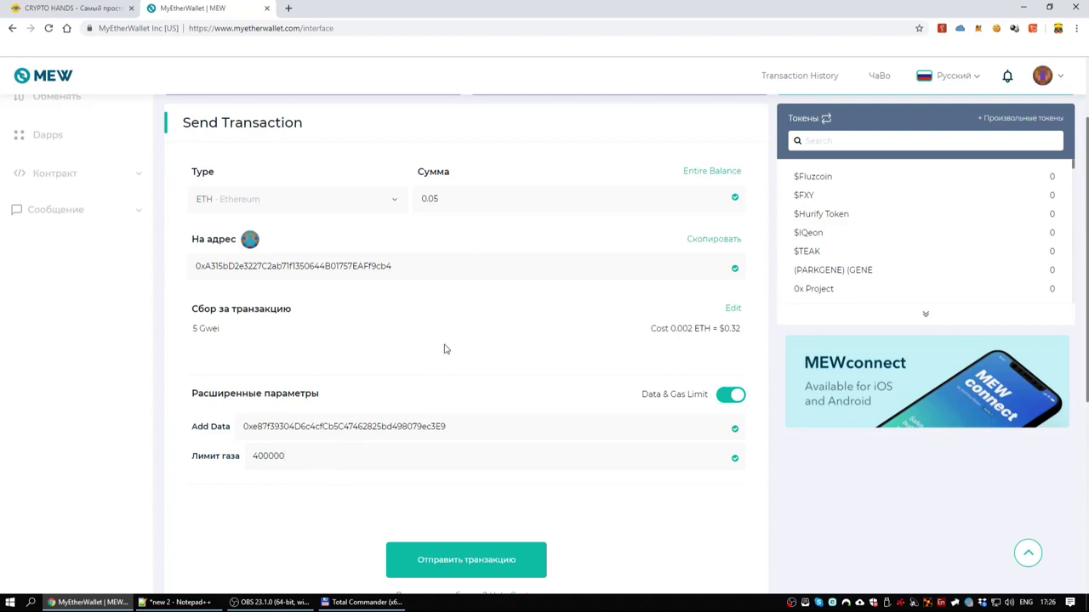
# - Check the recipient address, added data and gas limit, and submit the transaction for confirmation
pyautogui.doubleClick(366, 266)
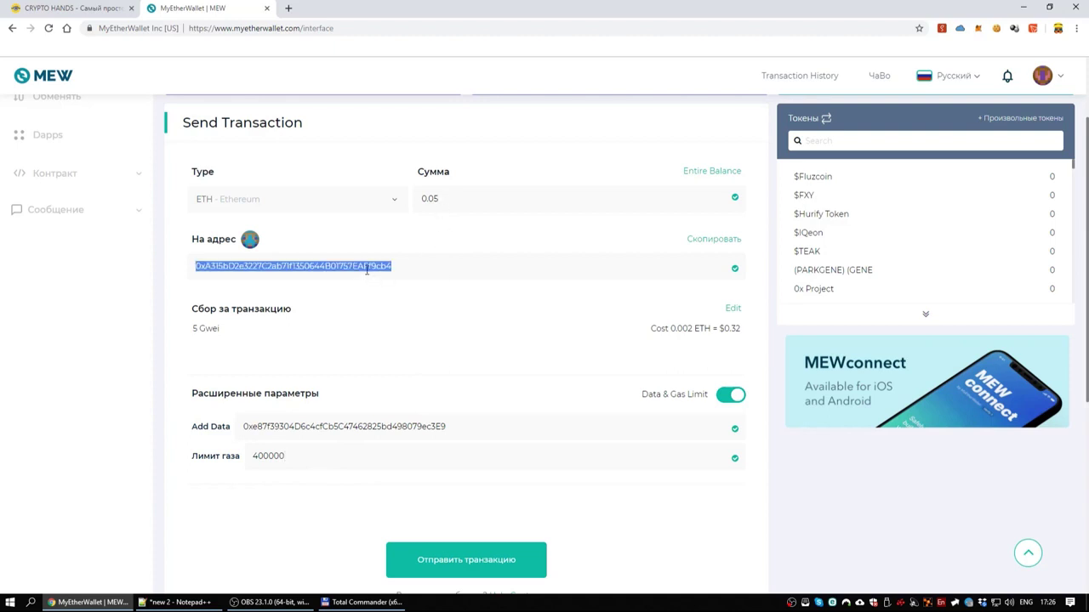
pyautogui.doubleClick(392, 426)
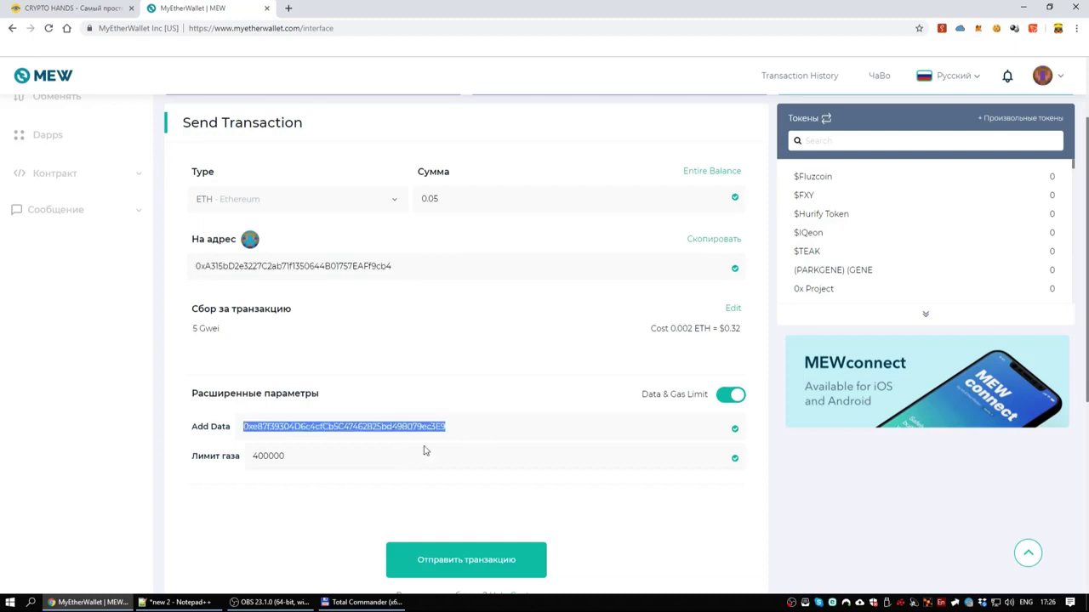
pyautogui.doubleClick(272, 456)
pyautogui.click(352, 452)
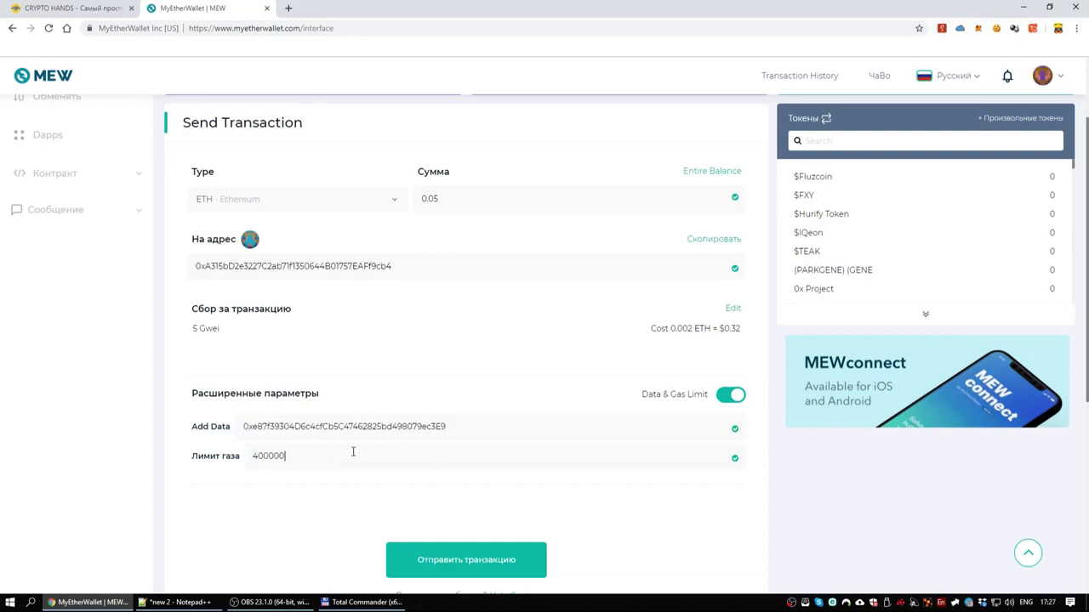
pyautogui.click(474, 565)
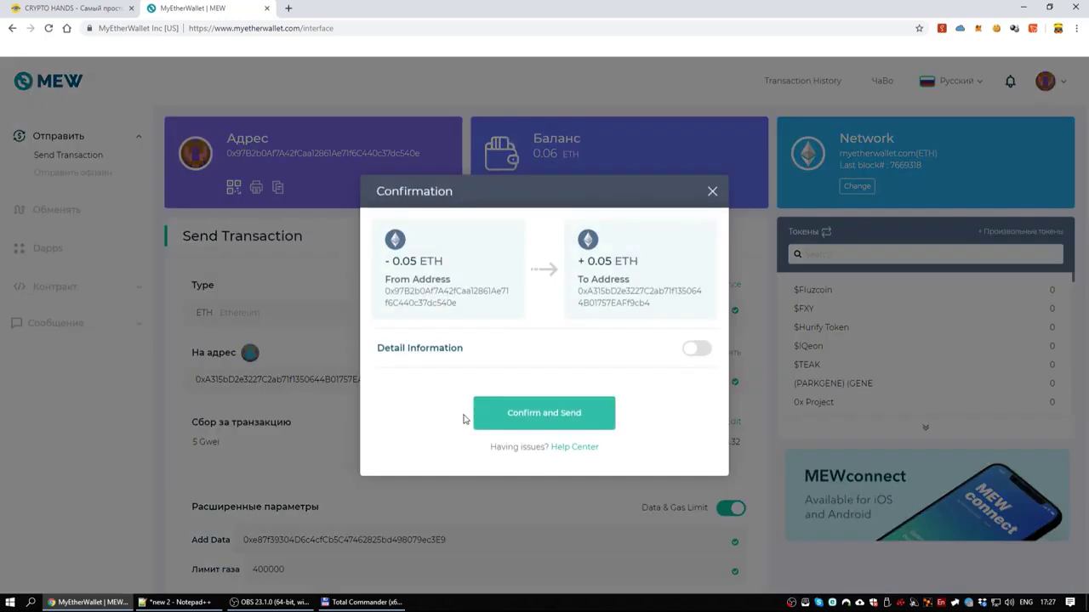
# - Confirm and send the 0.05 ETH transaction, and check its status on Etherscan, reloading the transaction details
pyautogui.click(572, 420)
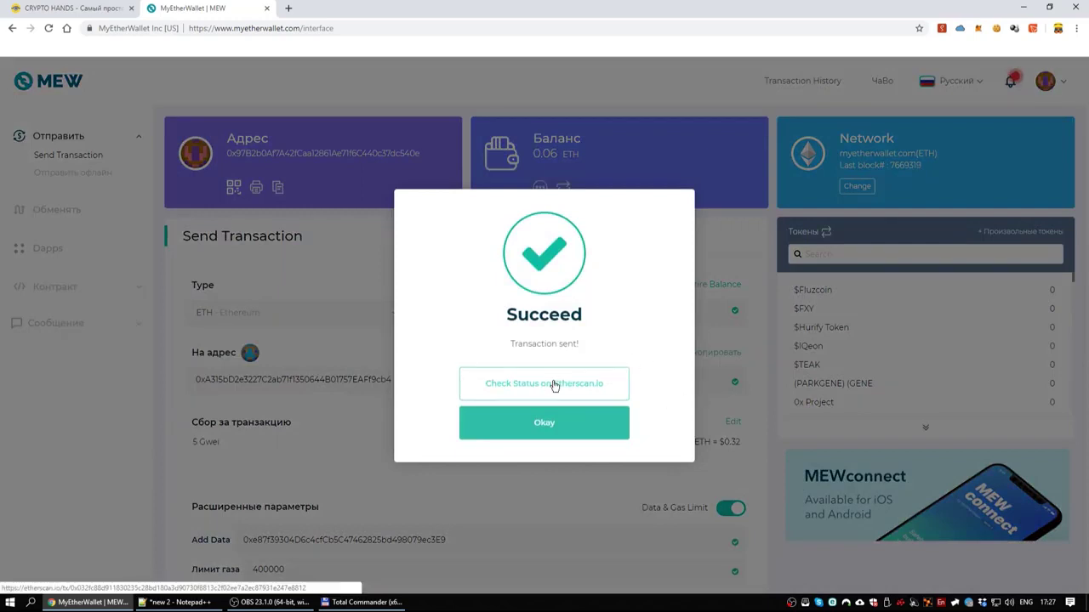
pyautogui.click(554, 387)
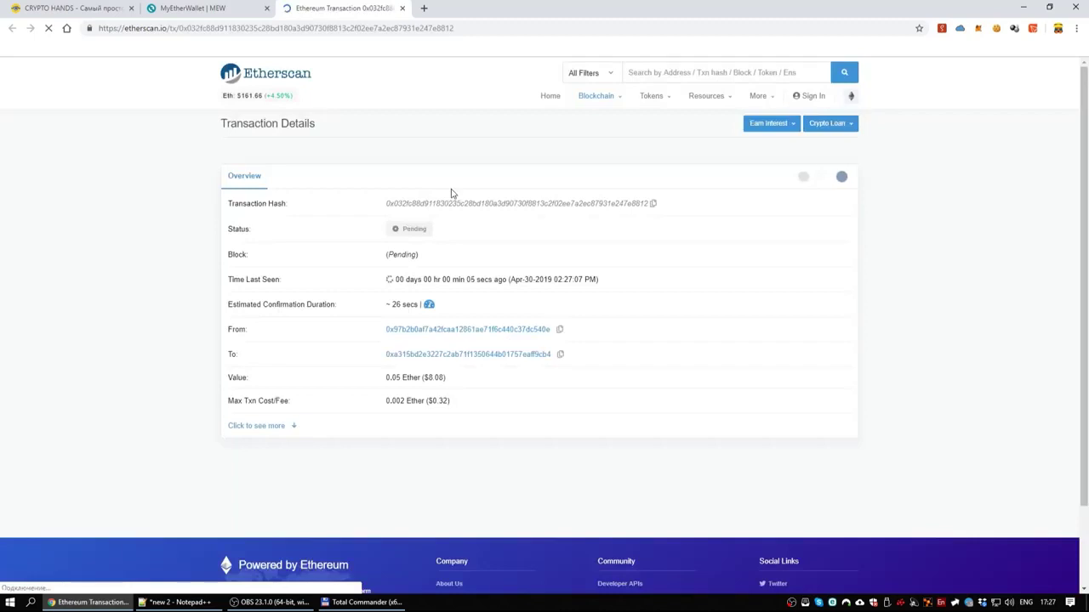
pyautogui.moveTo(265, 606)
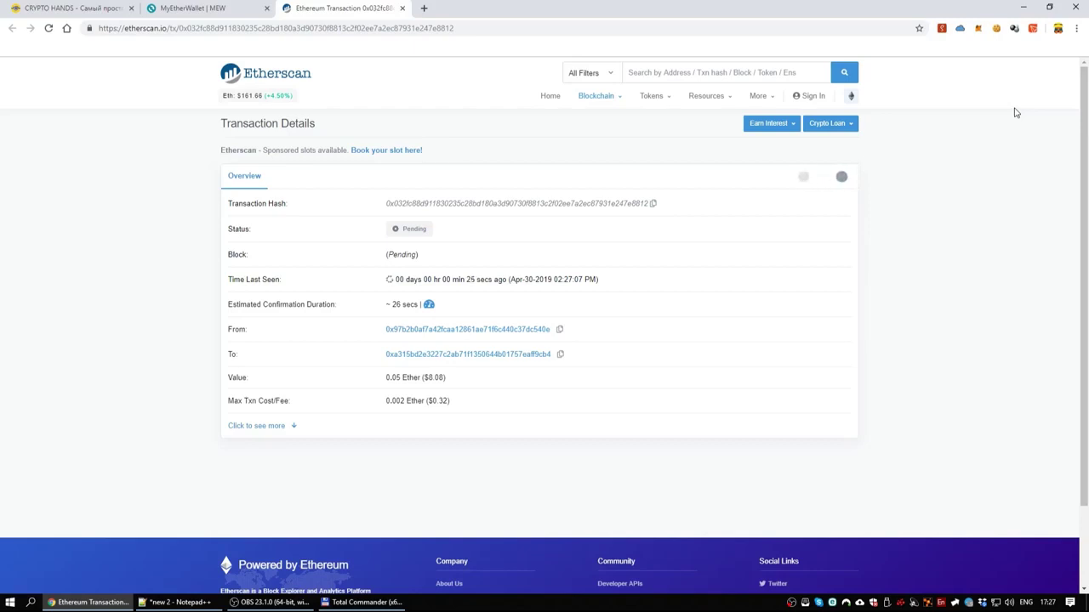
pyautogui.click(48, 28)
pyautogui.click(48, 28)
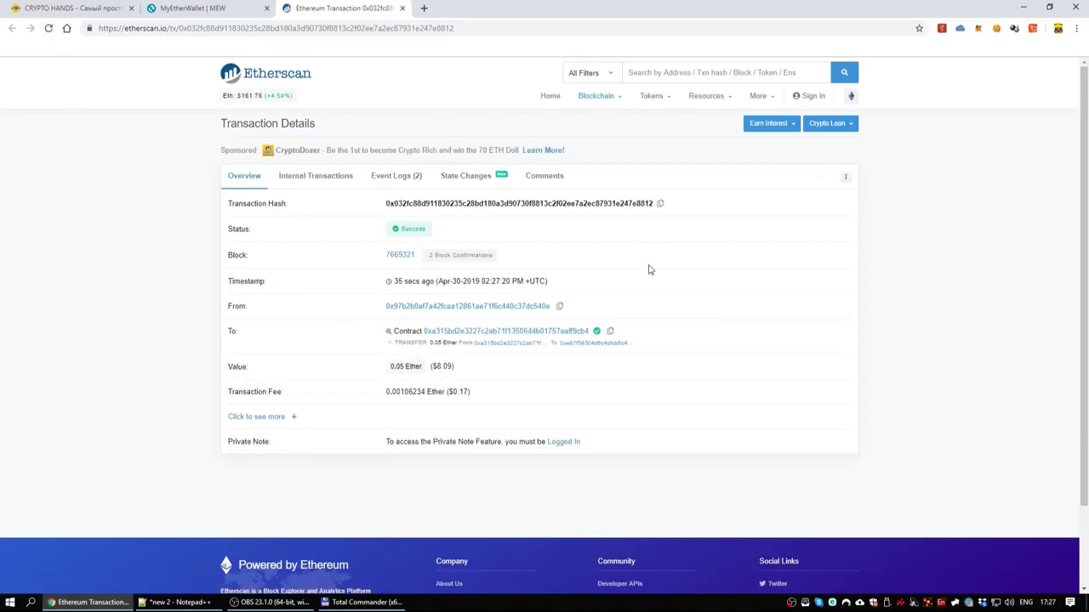
# - Inspect the transferred Ether amount and open the smart contract's page to examine its latest transaction
pyautogui.doubleClick(432, 343)
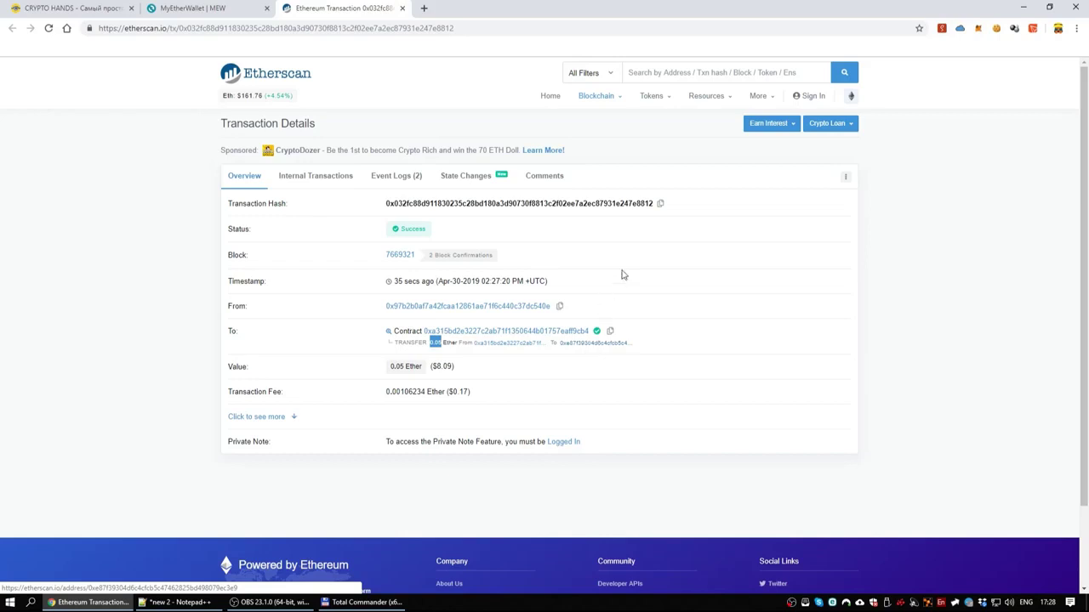
pyautogui.click(497, 332)
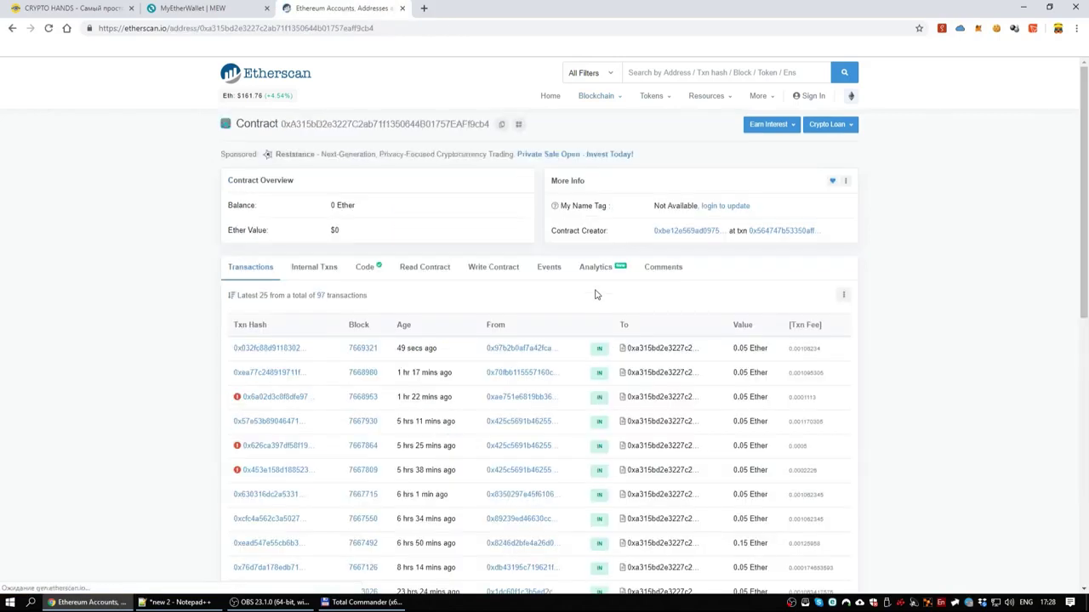
pyautogui.moveTo(397, 349); pyautogui.dragTo(432, 337)
# - Return to the CryptoHands registration page and open the project's login page
pyautogui.click(59, 9)
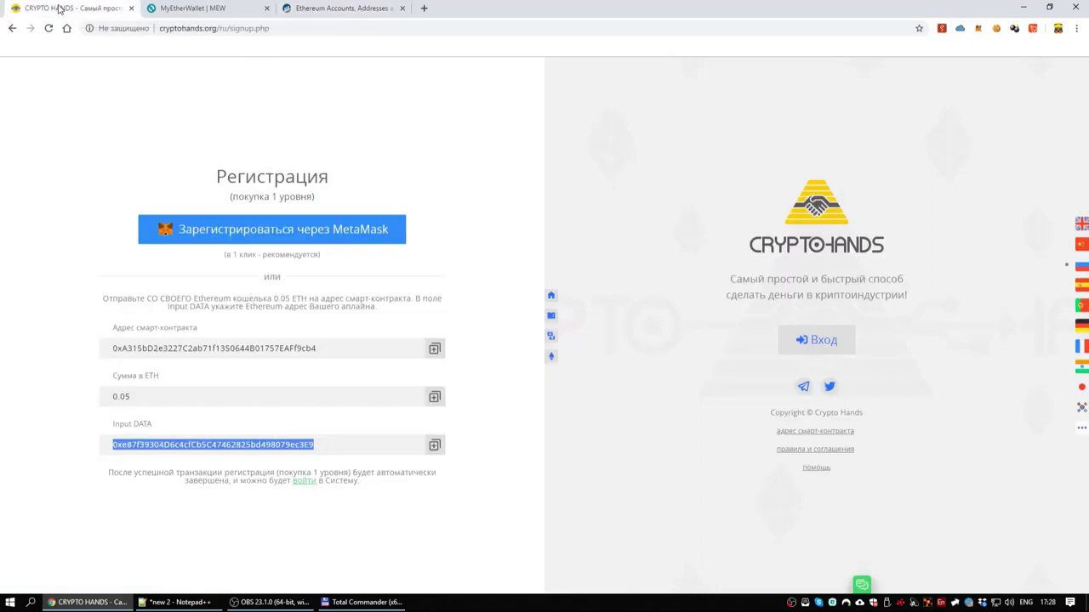
pyautogui.hotkey('ctrl', 'c')
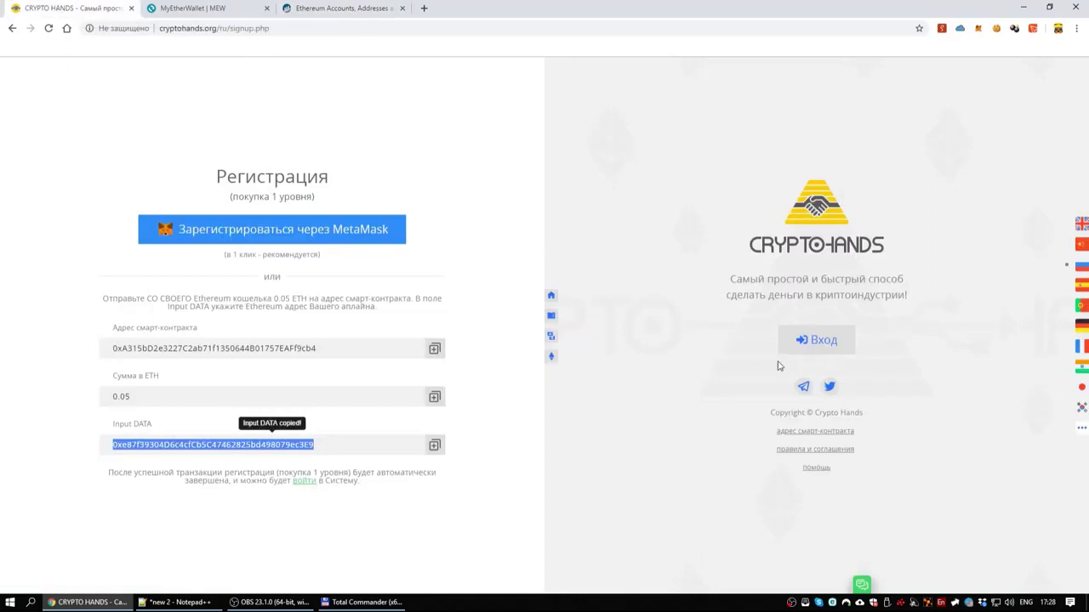
pyautogui.click(826, 341)
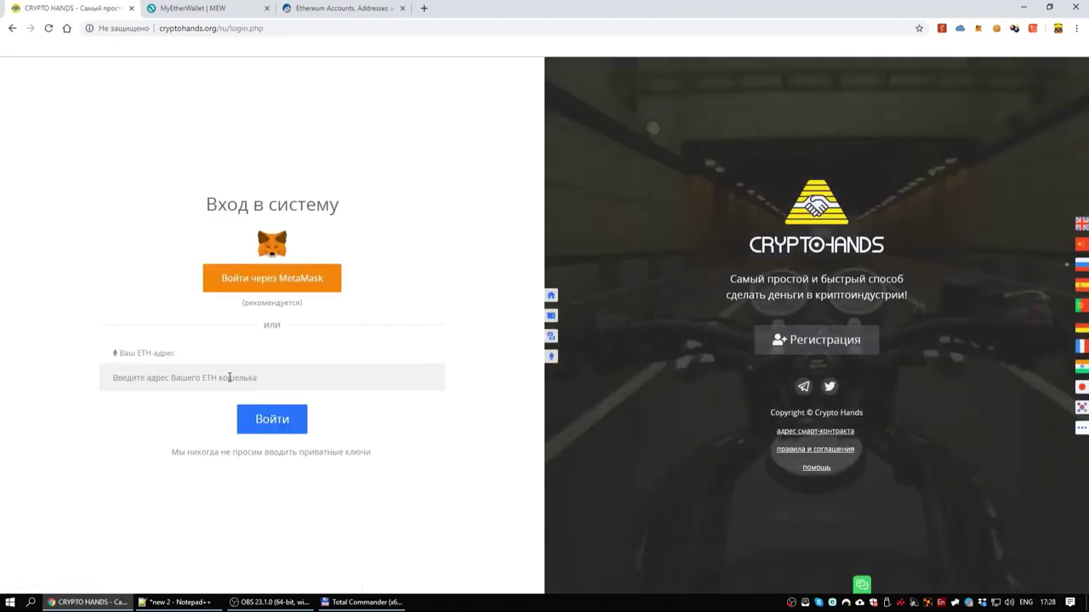
# - Copy the wallet's own address from MyEtherWallet and use it as the ETH address to log in to CryptoHands
pyautogui.click(153, 15)
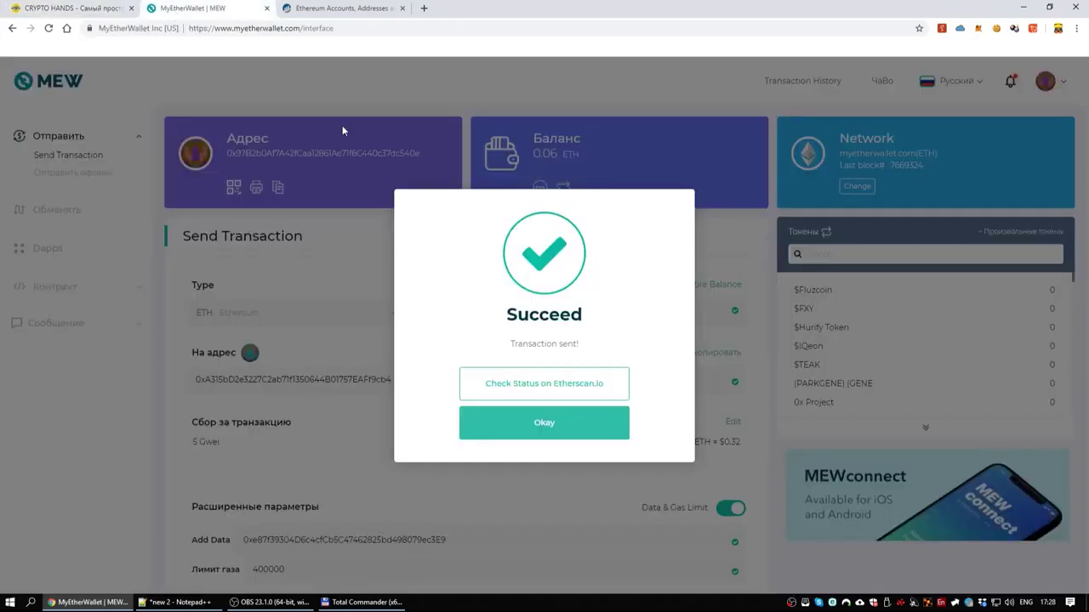
pyautogui.click(553, 424)
pyautogui.doubleClick(294, 151)
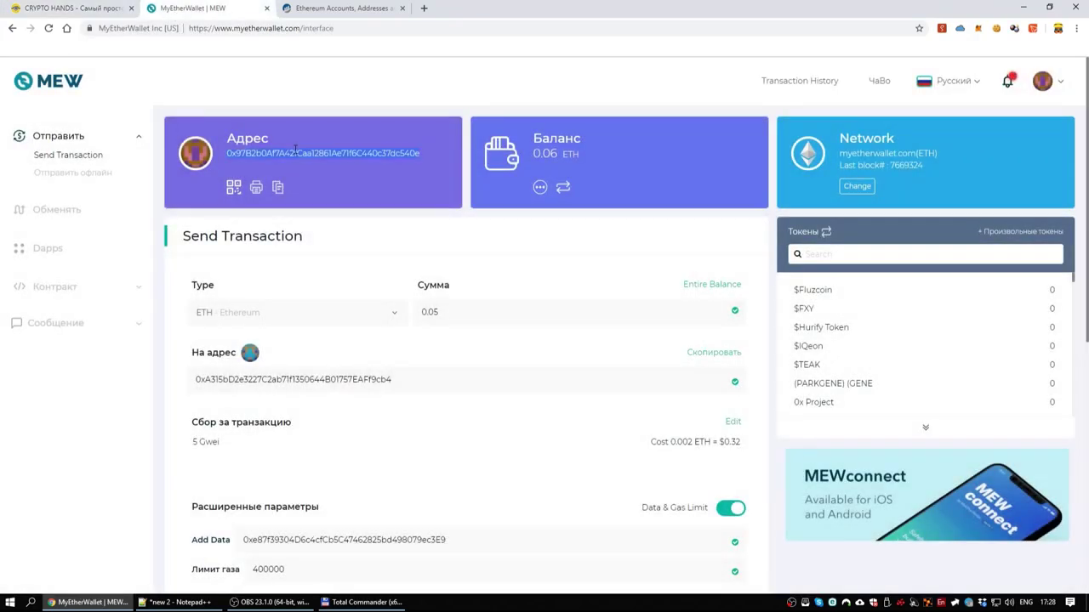
pyautogui.click(80, 8)
pyautogui.click(265, 377)
pyautogui.hotkey('ctrl', 'v')
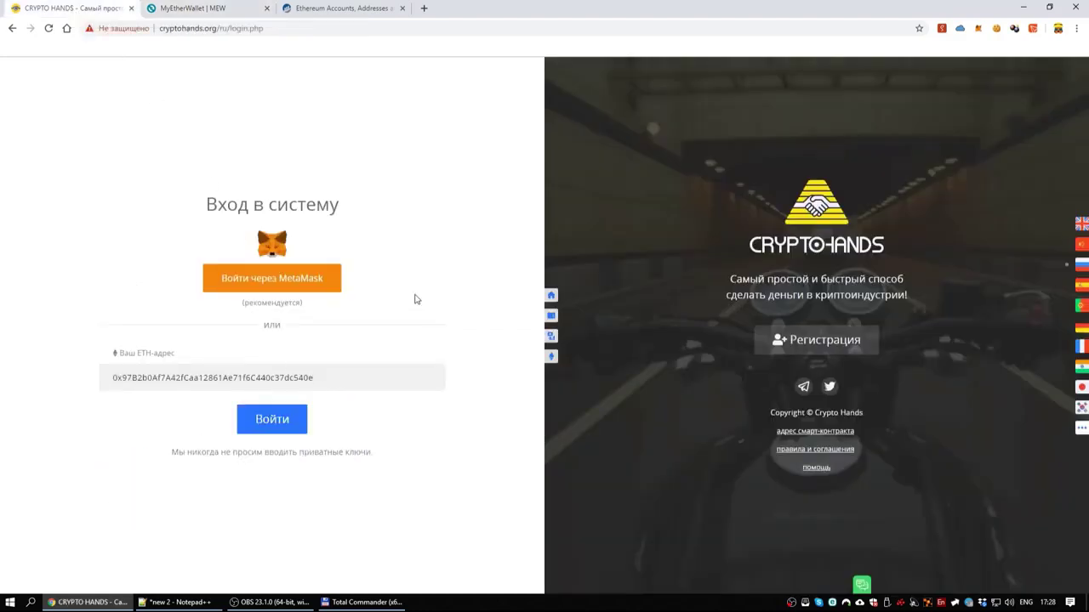
pyautogui.click(264, 423)
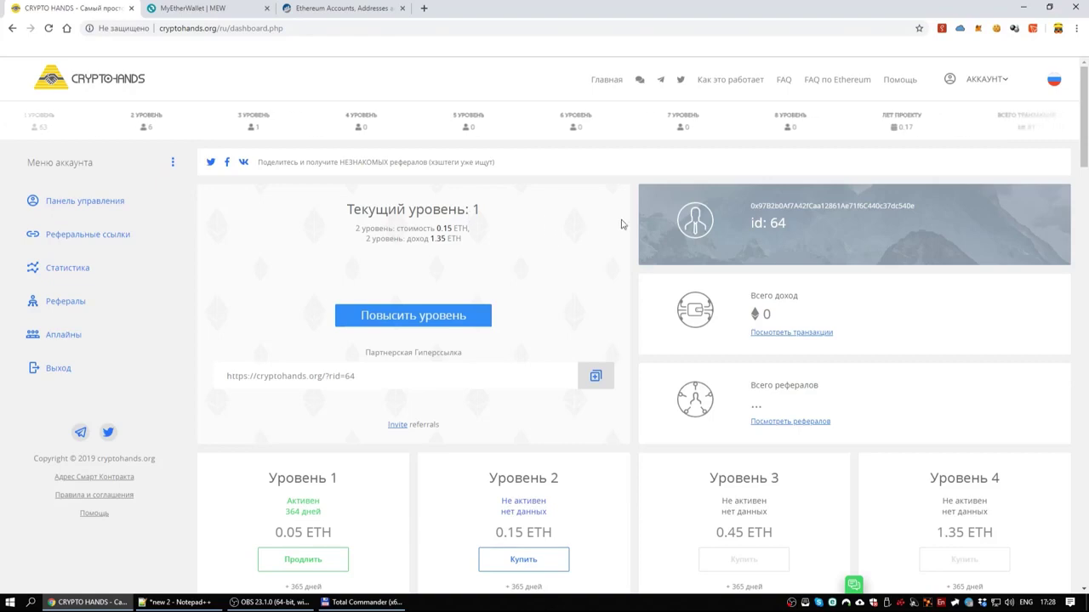
# - Look over the account dashboard and log out of the CryptoHands account
pyautogui.scroll(-1, 599, 238)
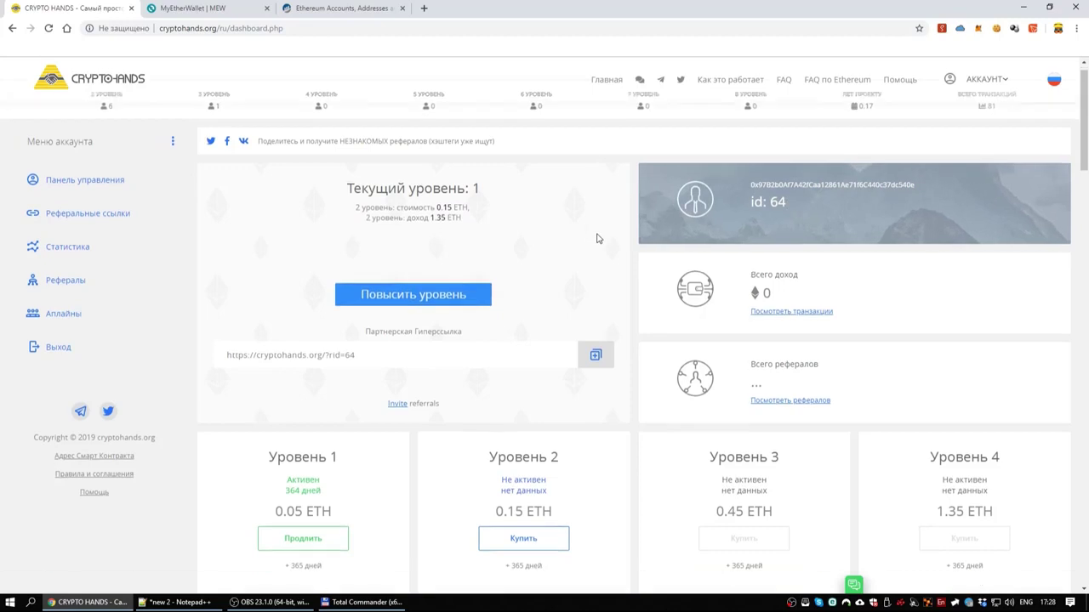
pyautogui.scroll(1, 568, 234)
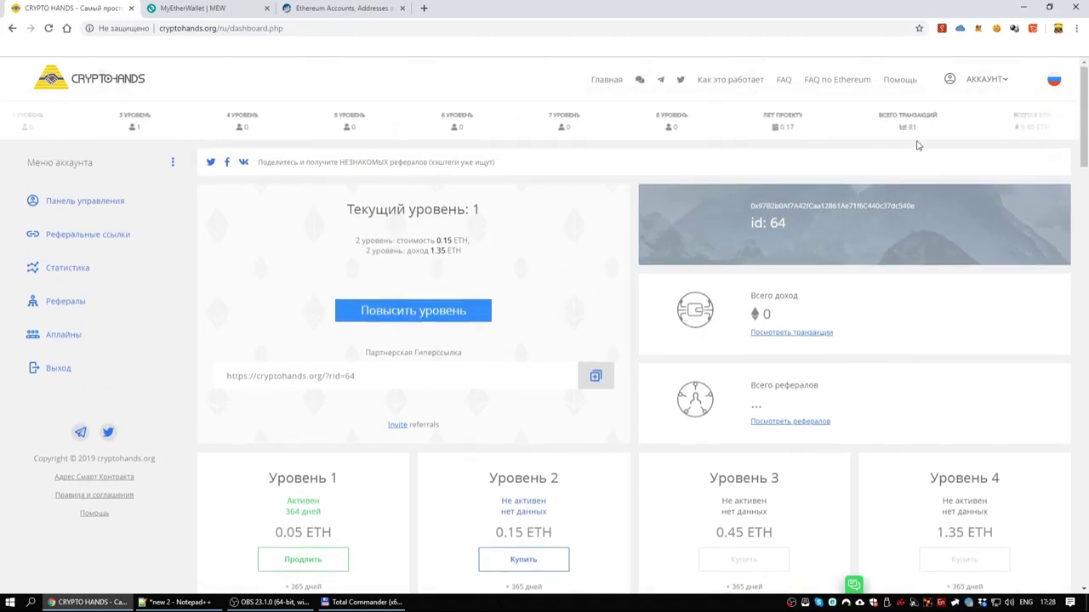
pyautogui.click(978, 80)
pyautogui.click(911, 222)
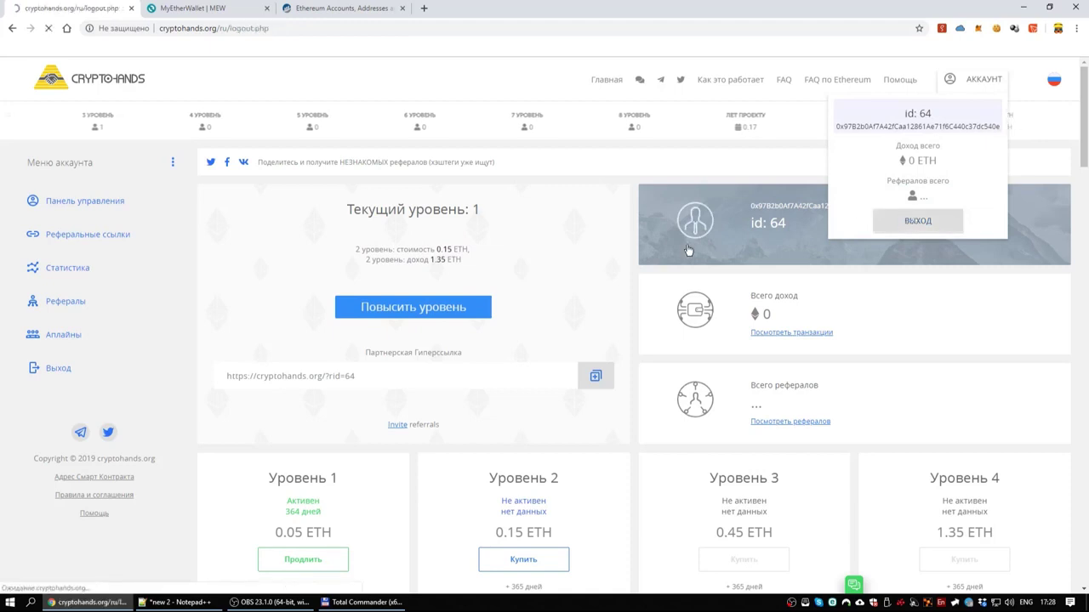
pyautogui.click(641, 292)
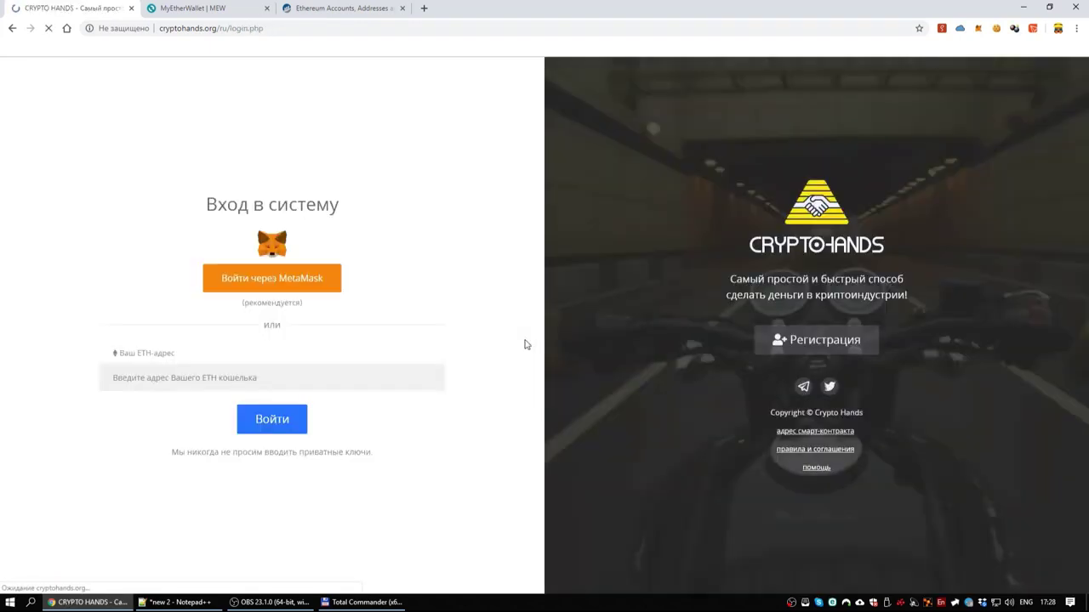
# - Open the cryptohands.org home page and switch the site's language to Russian
pyautogui.moveTo(218, 30); pyautogui.dragTo(399, 31)
pyautogui.press('BackSpace')
pyautogui.press('Return')
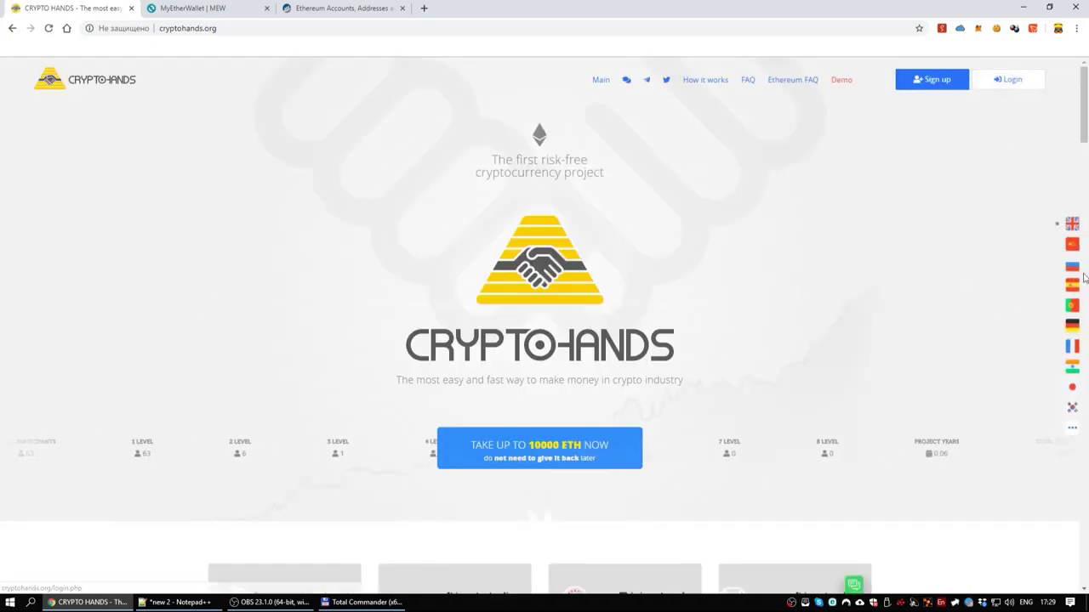
pyautogui.click(1072, 265)
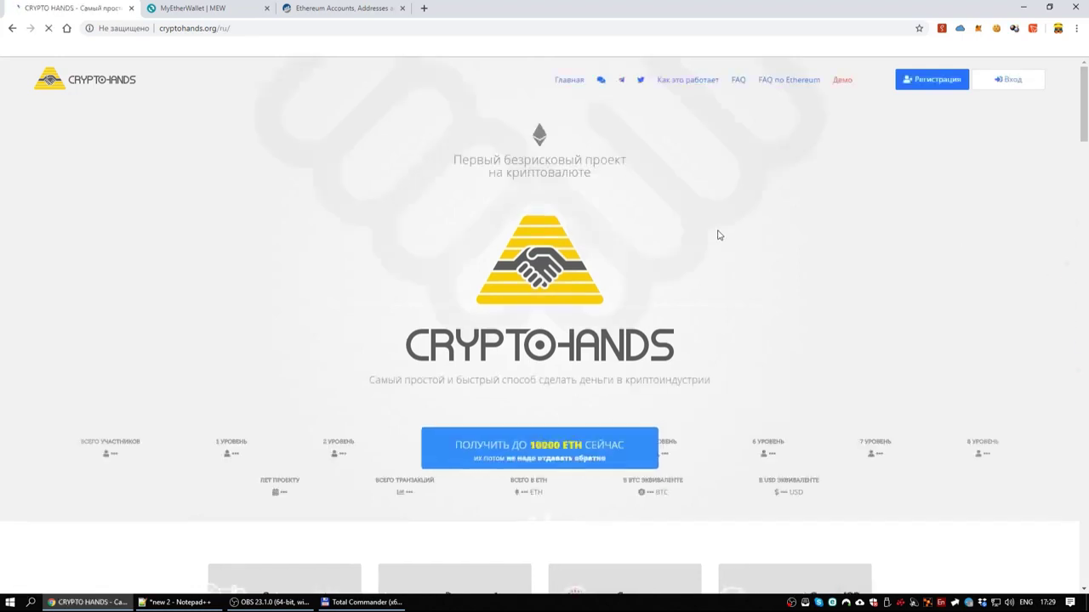
# - Open the login page from the home page and log in again with the copied wallet address
pyautogui.click(1008, 81)
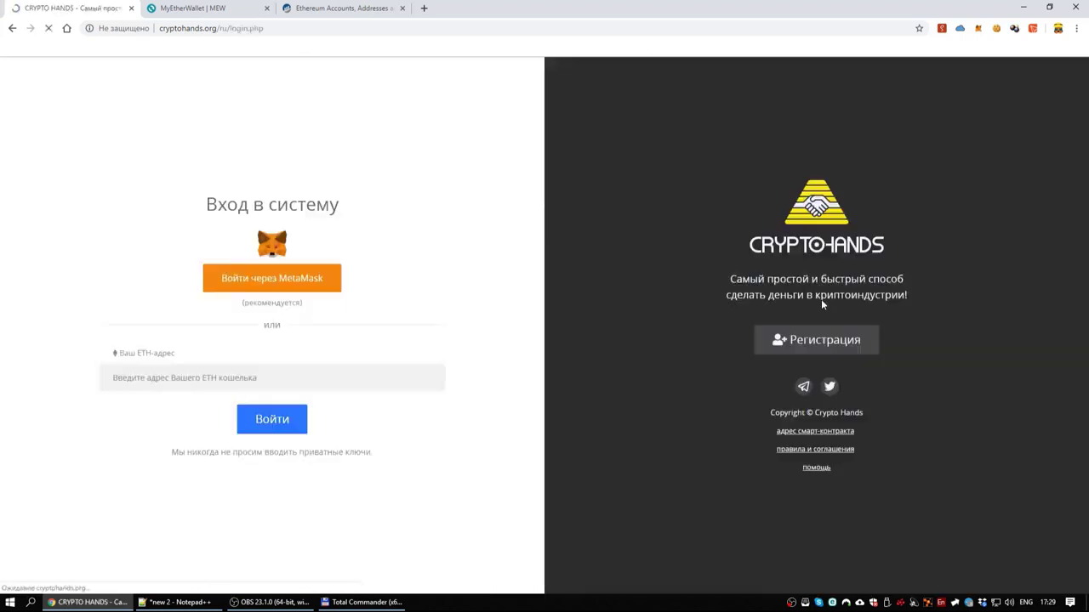
pyautogui.hotkey('ctrl', 'v')
pyautogui.click(272, 420)
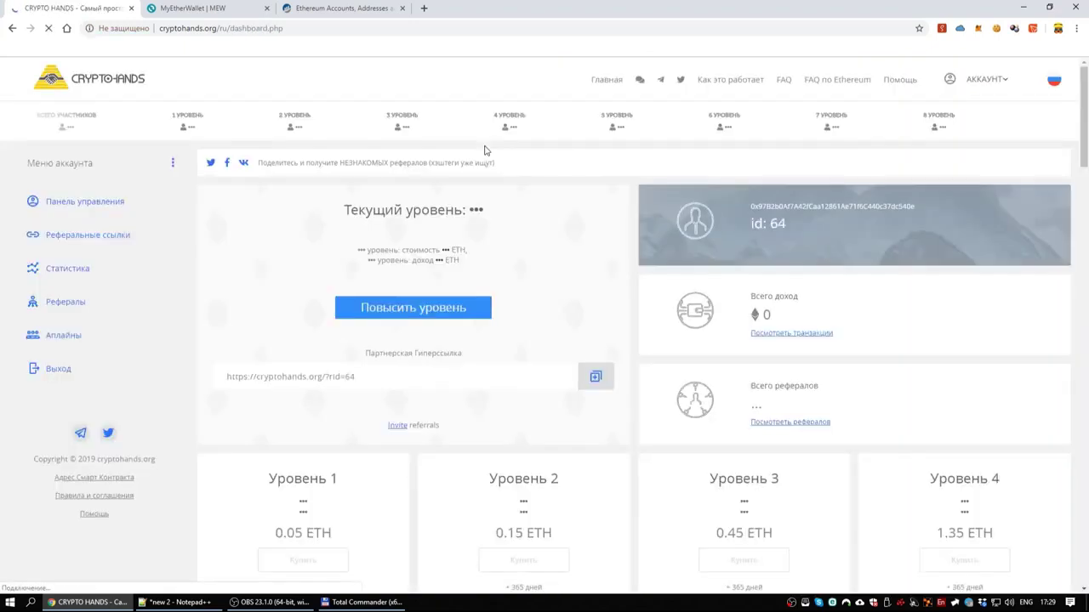